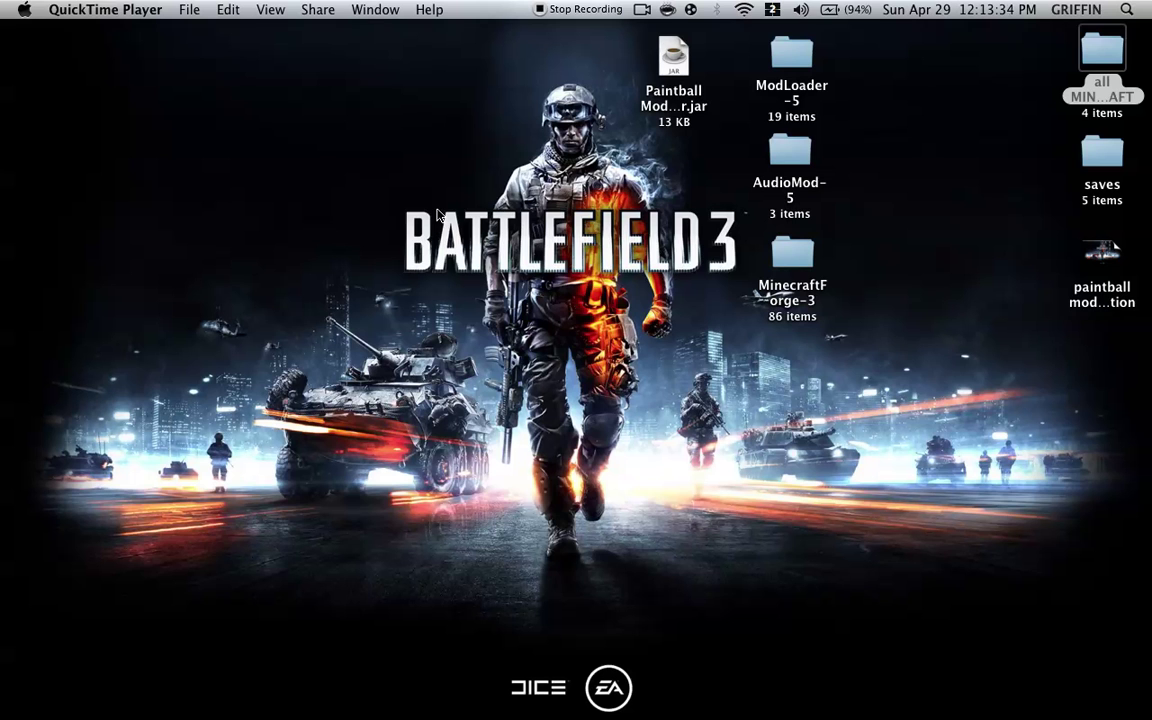
Step: Navigate from the home folder through Library, Application Support and minecraft into the bin folder
left_click(50, 55)
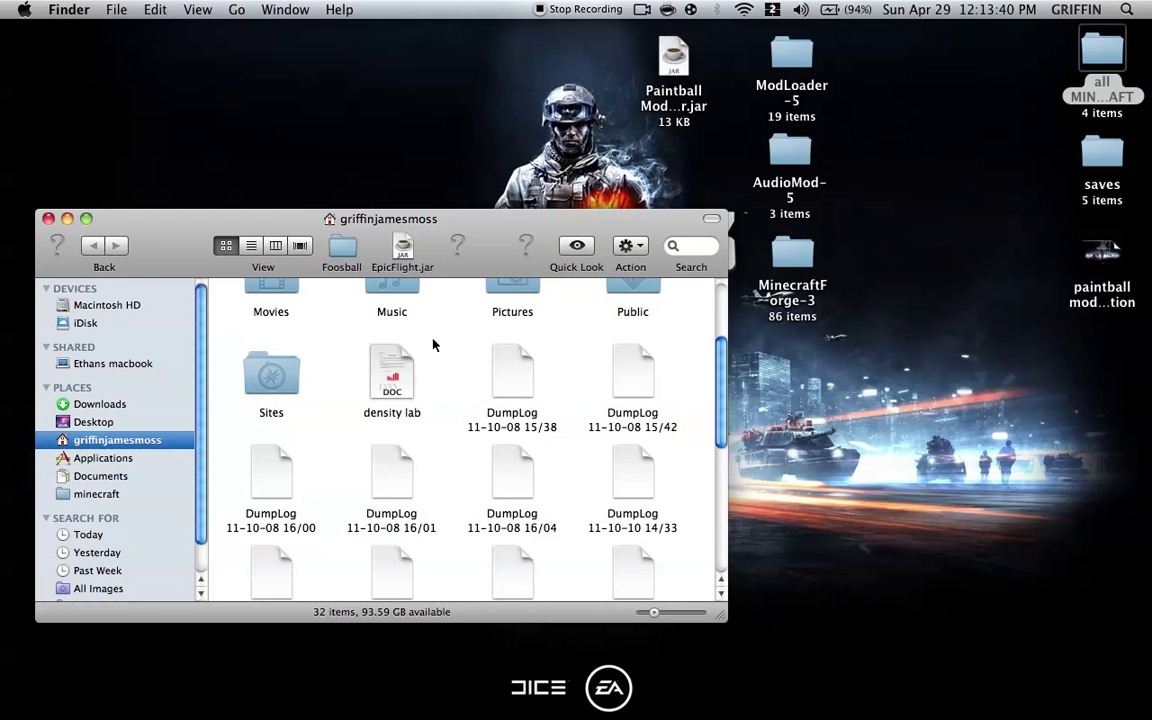
scroll(404, 386, "up", 5)
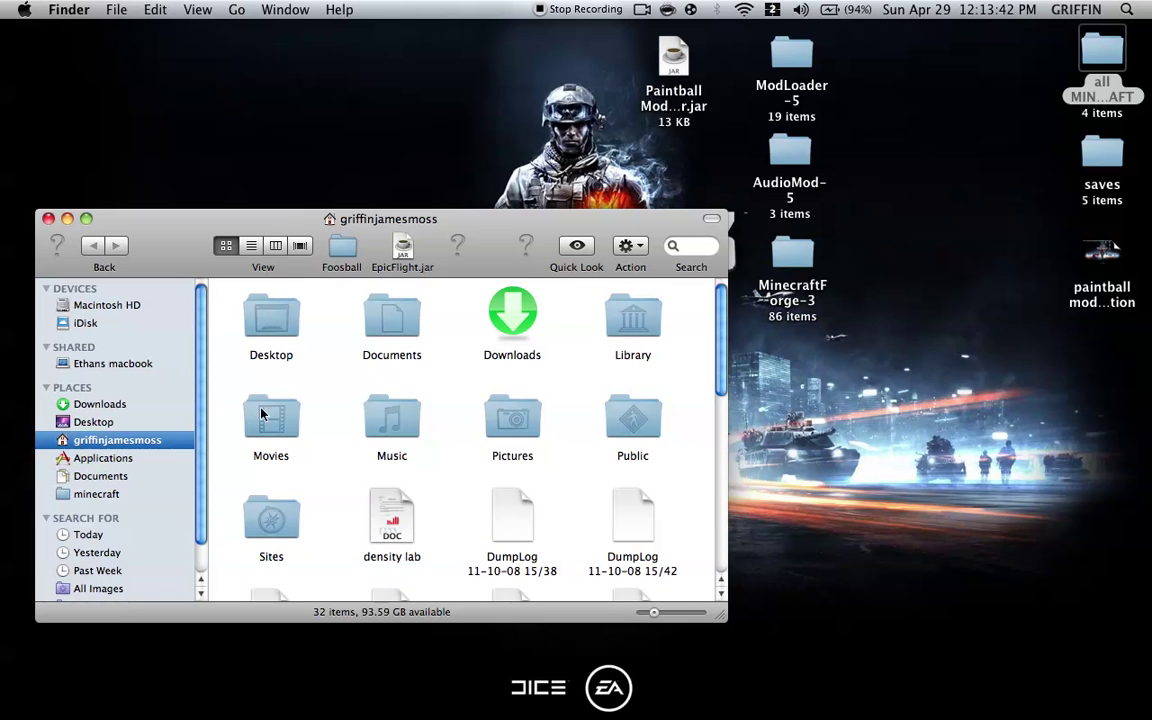
double_click(628, 320)
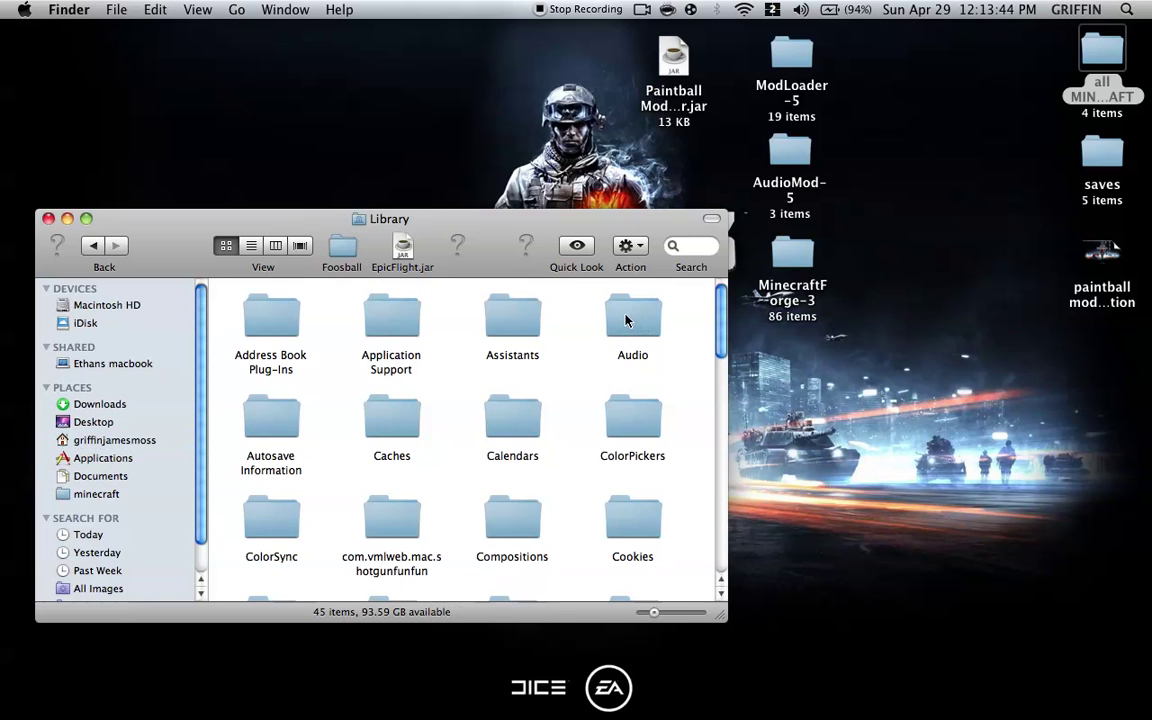
double_click(400, 318)
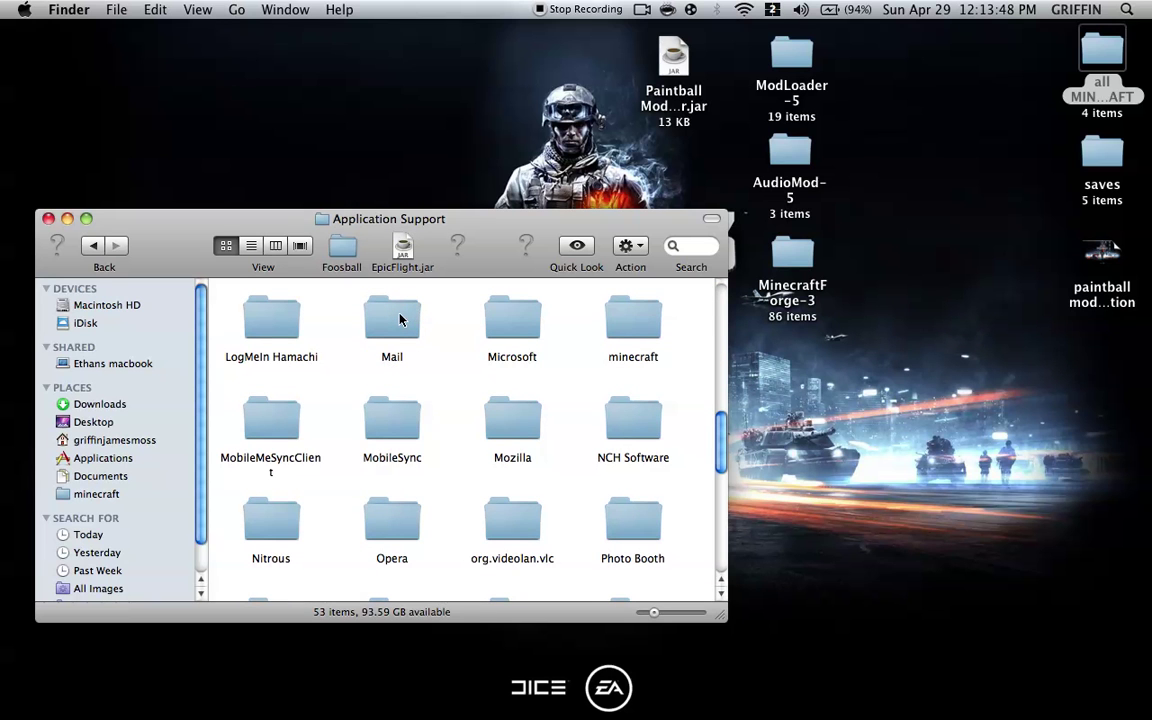
double_click(626, 323)
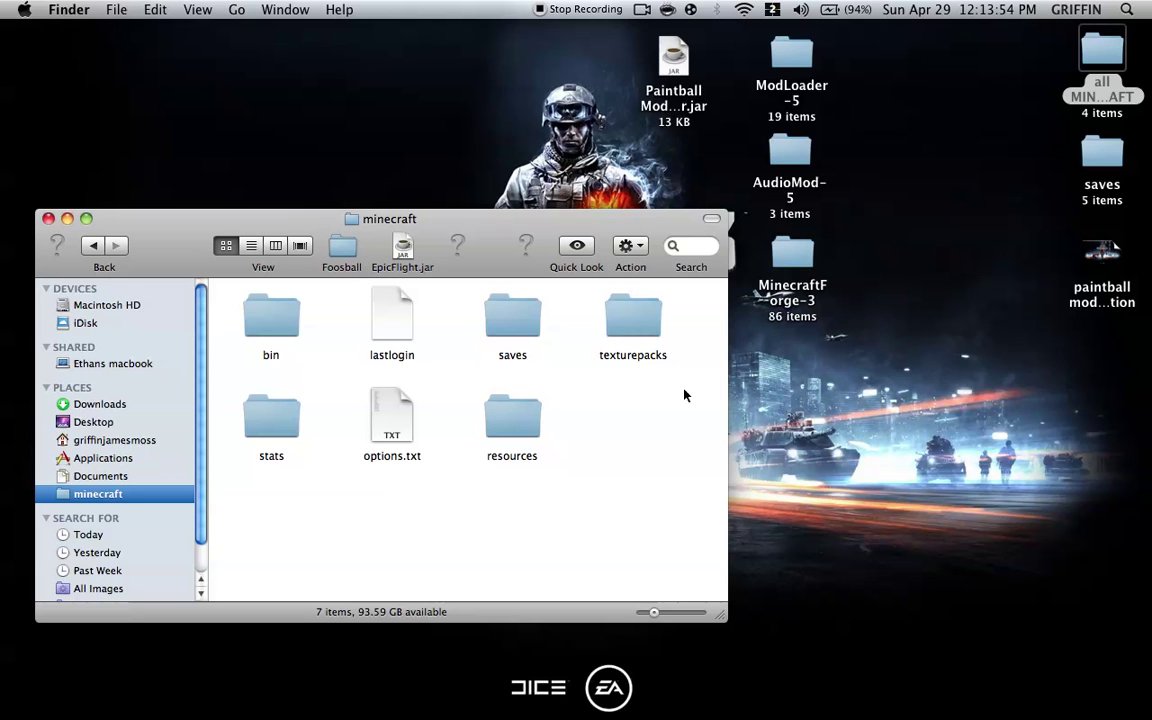
double_click(270, 315)
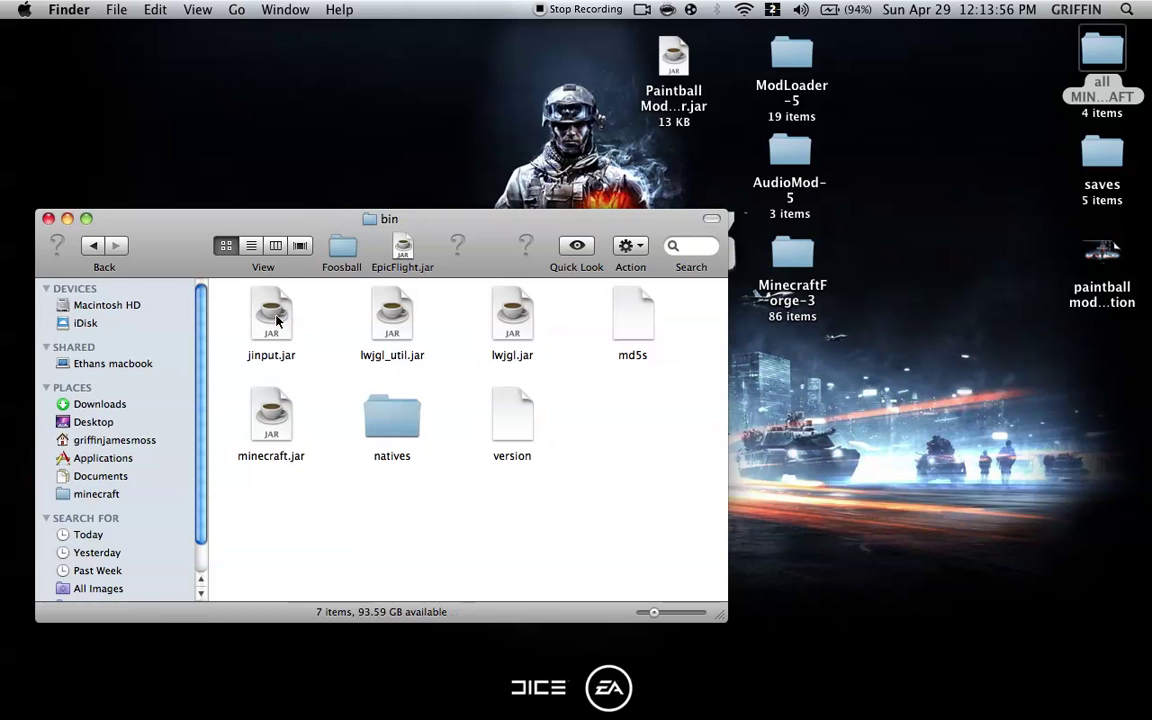
Step: Rename minecraft.jar to minecraft.ja
left_click(275, 410)
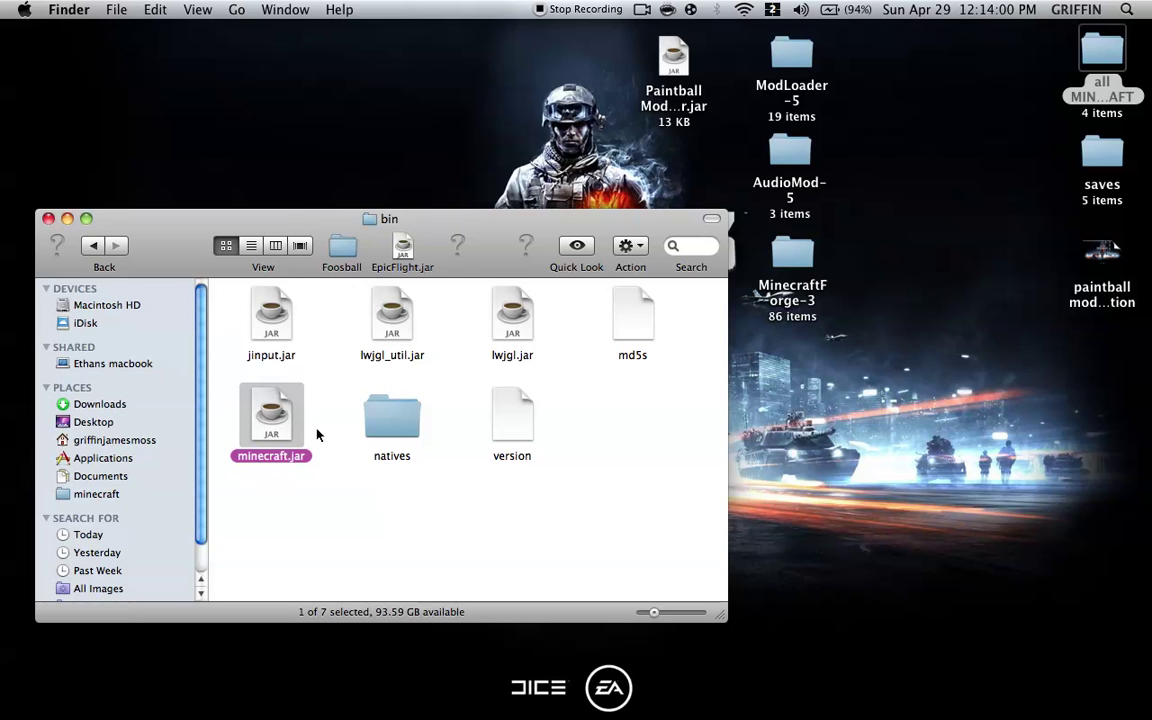
left_click(298, 459)
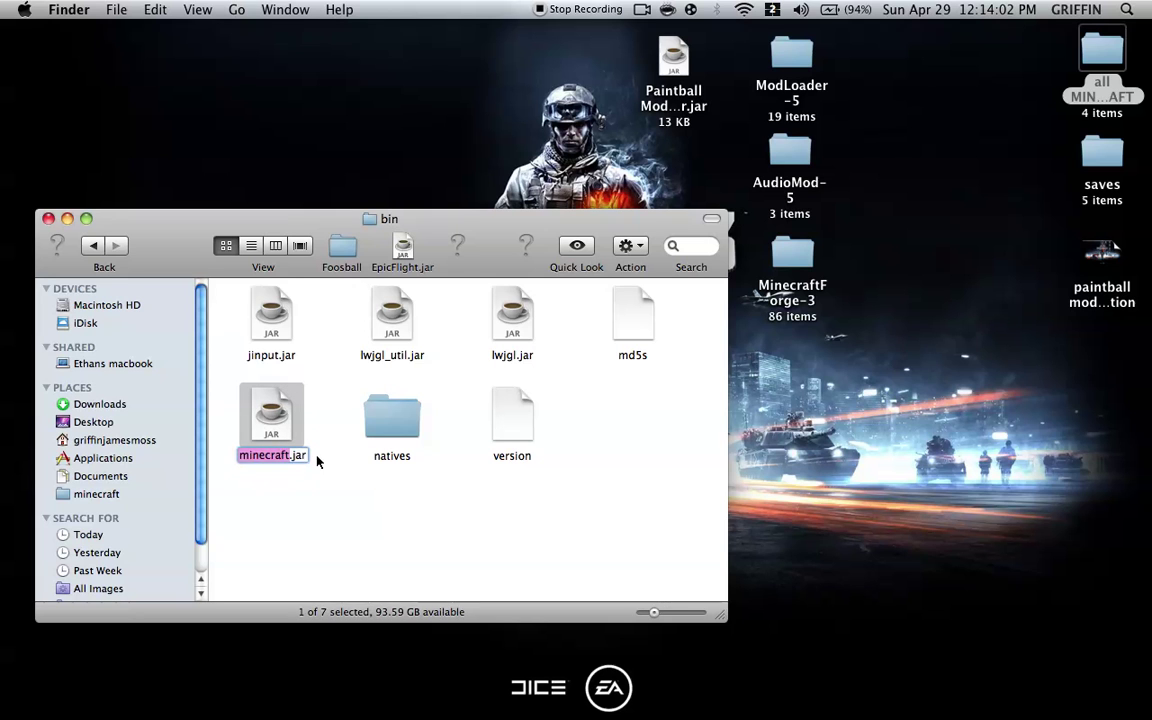
key("BackSpace")
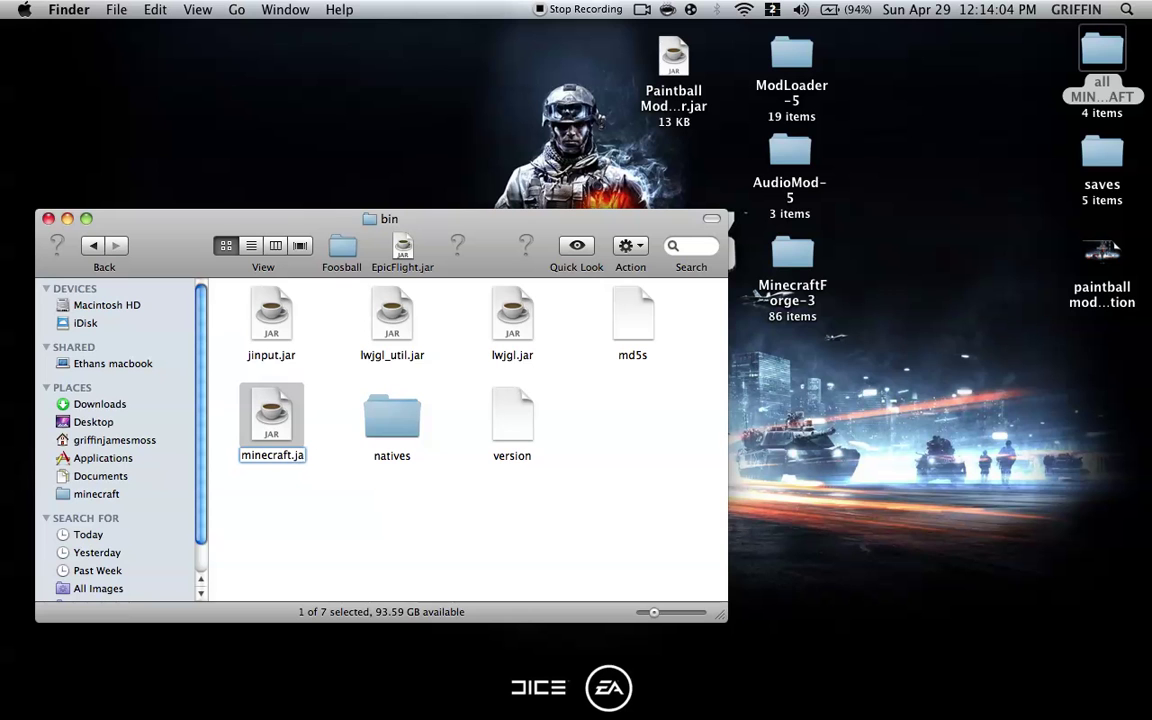
key("Return")
Step: Unarchive minecraft.ja and rename the extracted folder to minecraft.jar, keeping the .jar extension
right_click(266, 402)
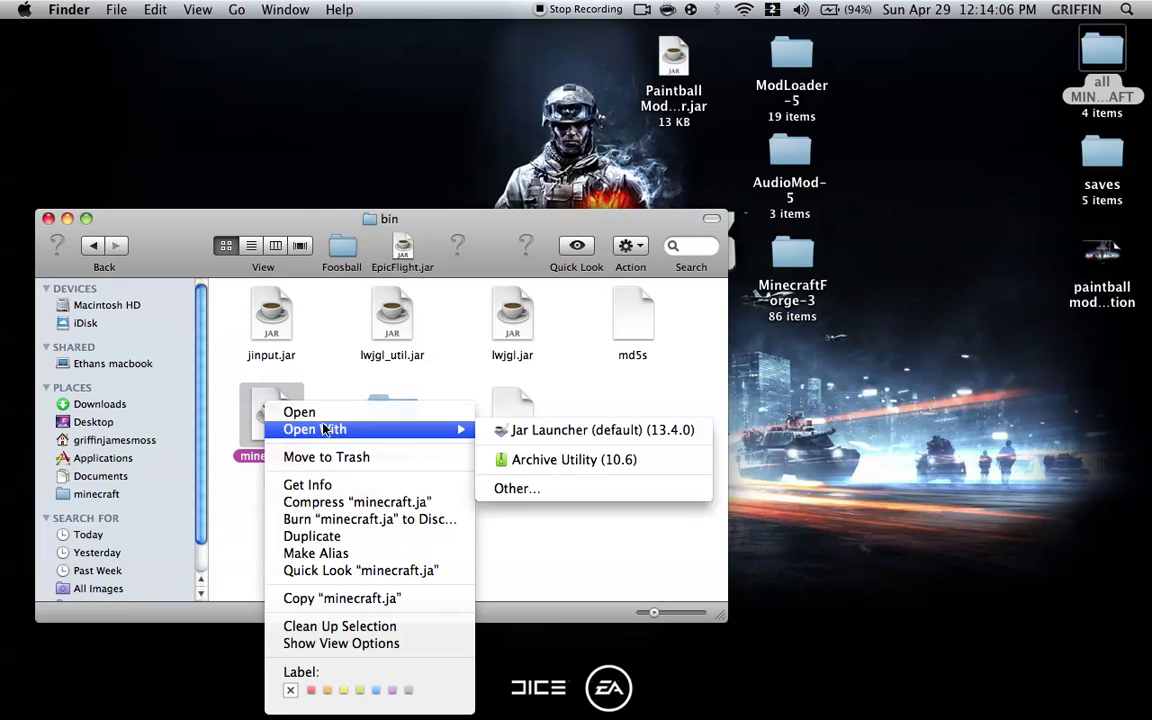
left_click(510, 460)
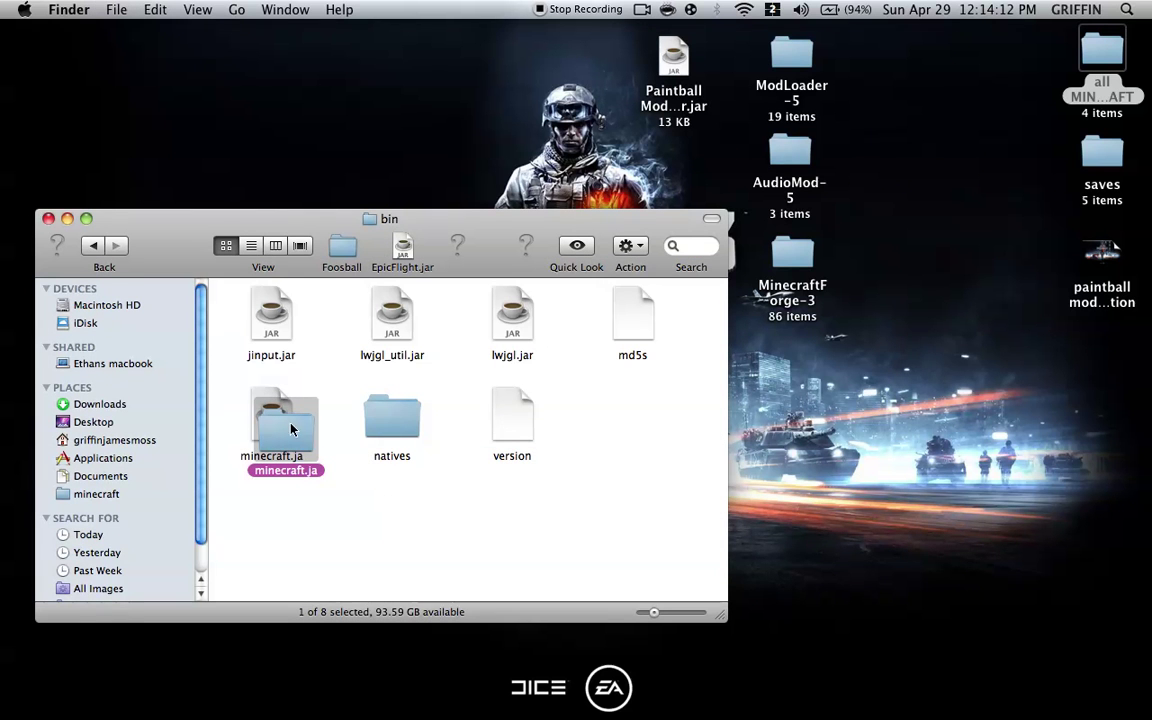
left_click(298, 470)
key("Right")
type("r")
key("Return")
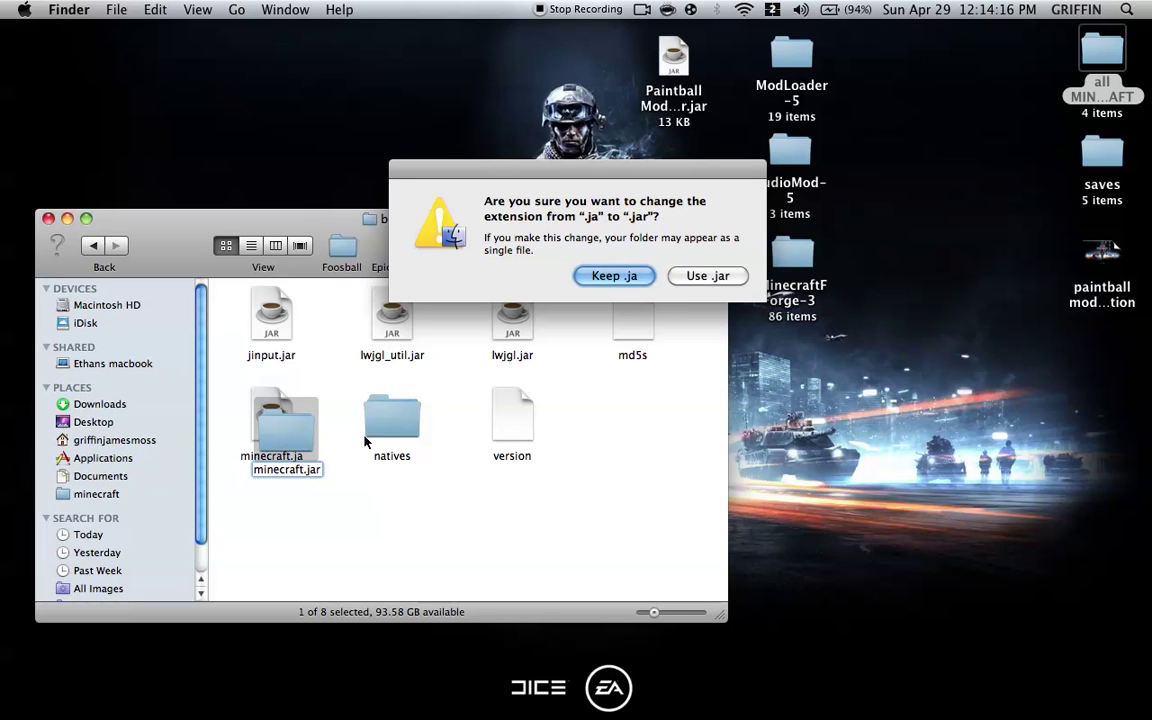
left_click(707, 276)
Step: In the unpacked minecraft.jar, arrange items by kind, trash META-INF, and rearrange by kind
double_click(288, 418)
right_click(337, 380)
mouse_move(390, 475)
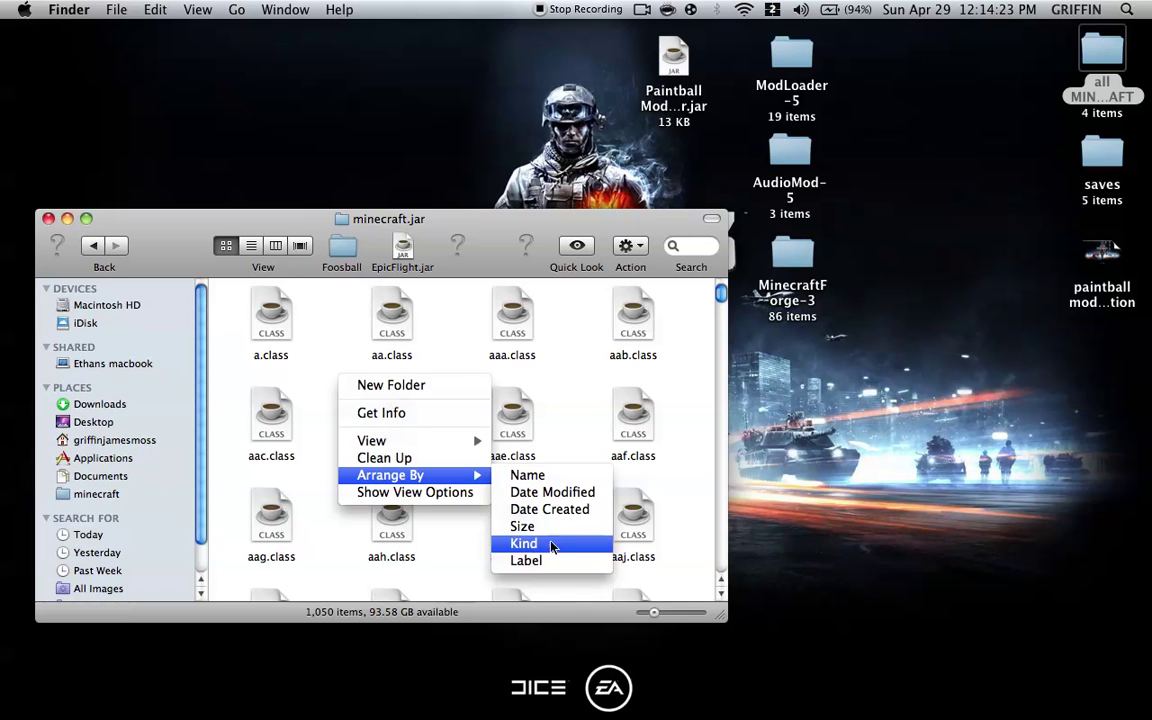
left_click(540, 543)
scroll(348, 521, "down", 1)
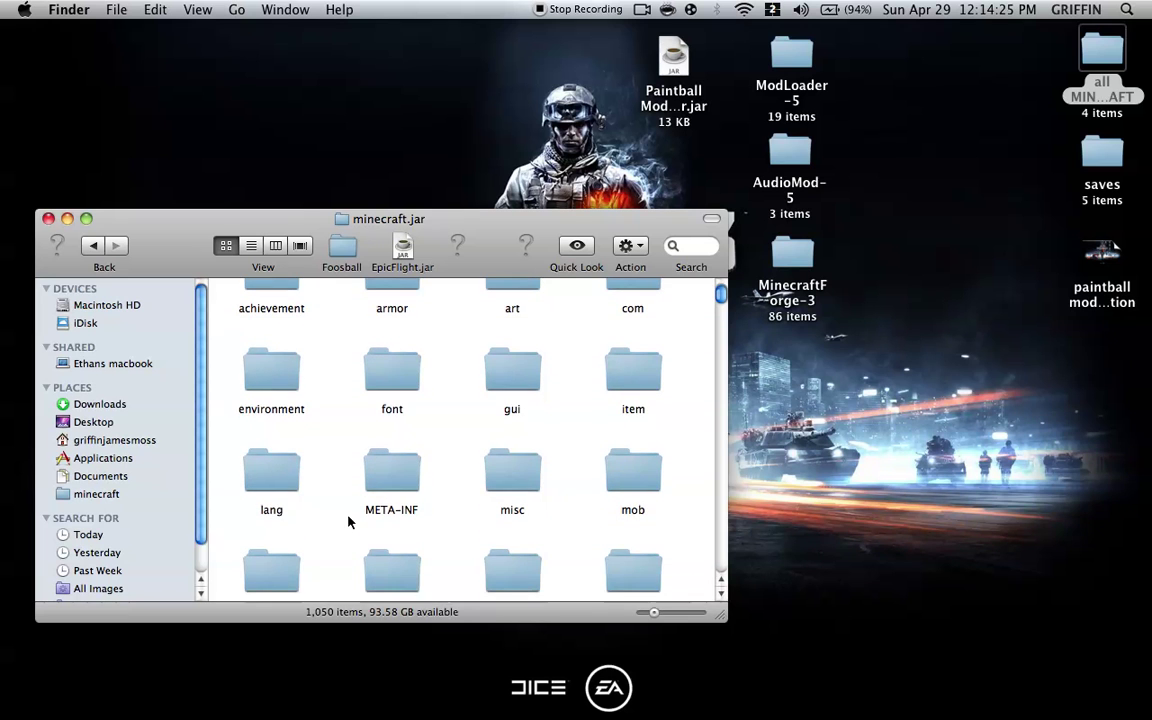
right_click(382, 465)
left_click(465, 446)
right_click(458, 403)
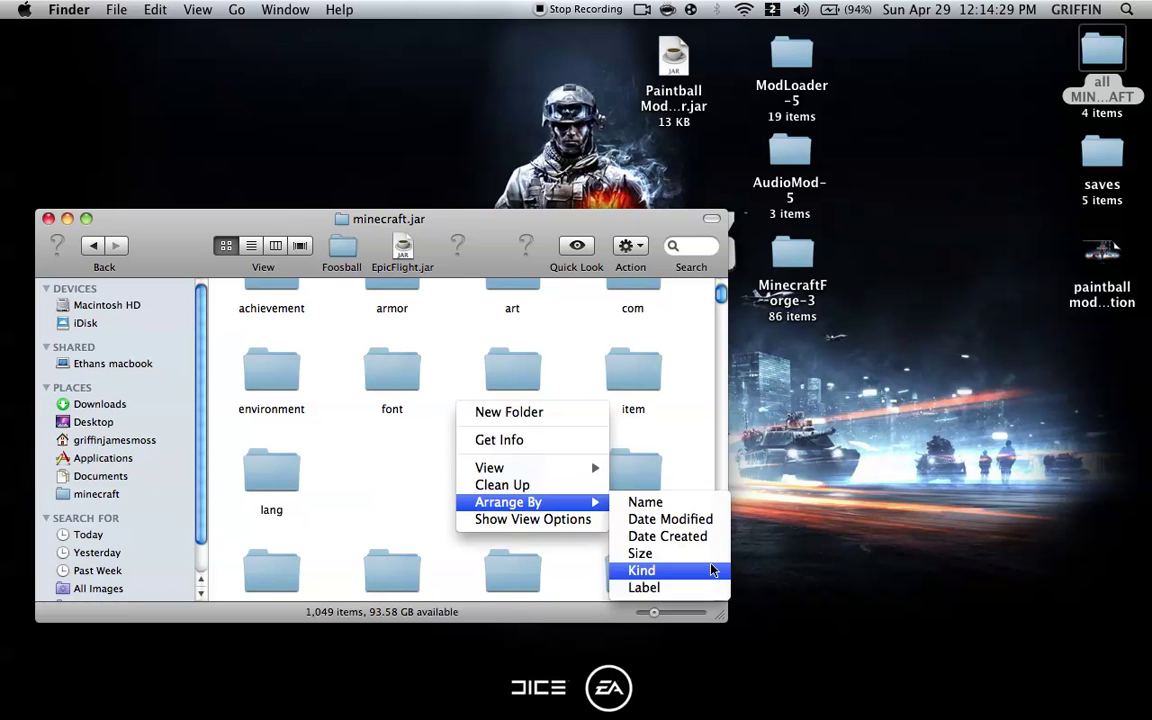
left_click(705, 571)
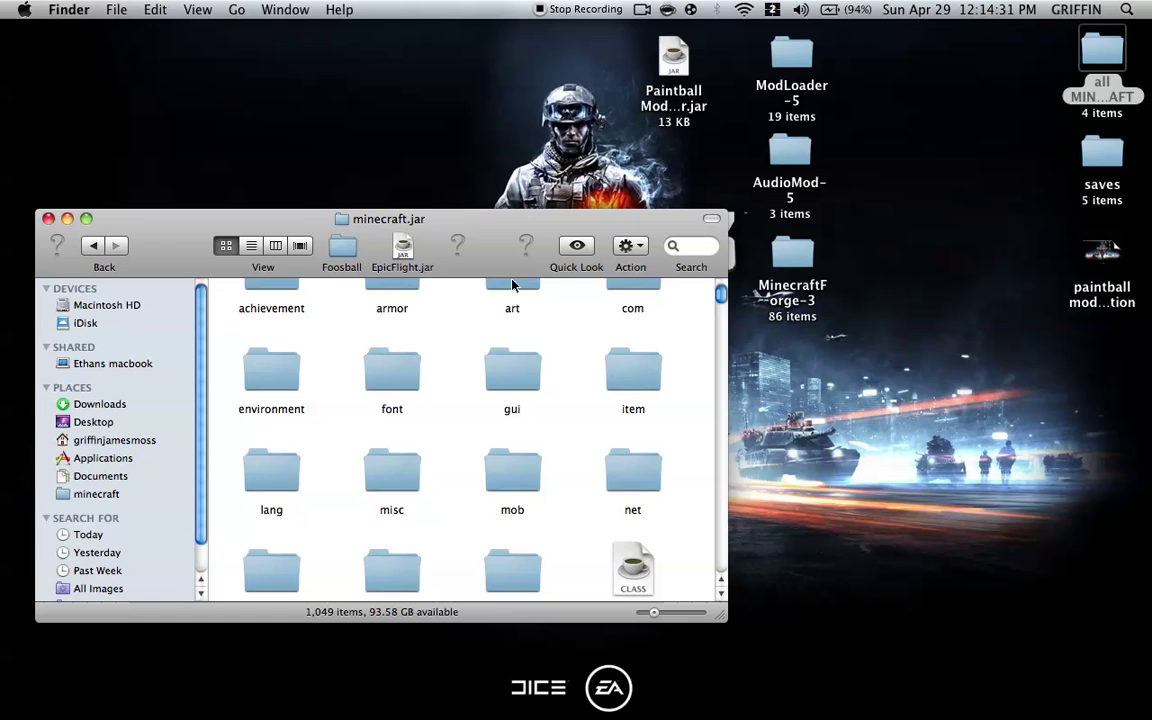
scroll(468, 430, "up", 3)
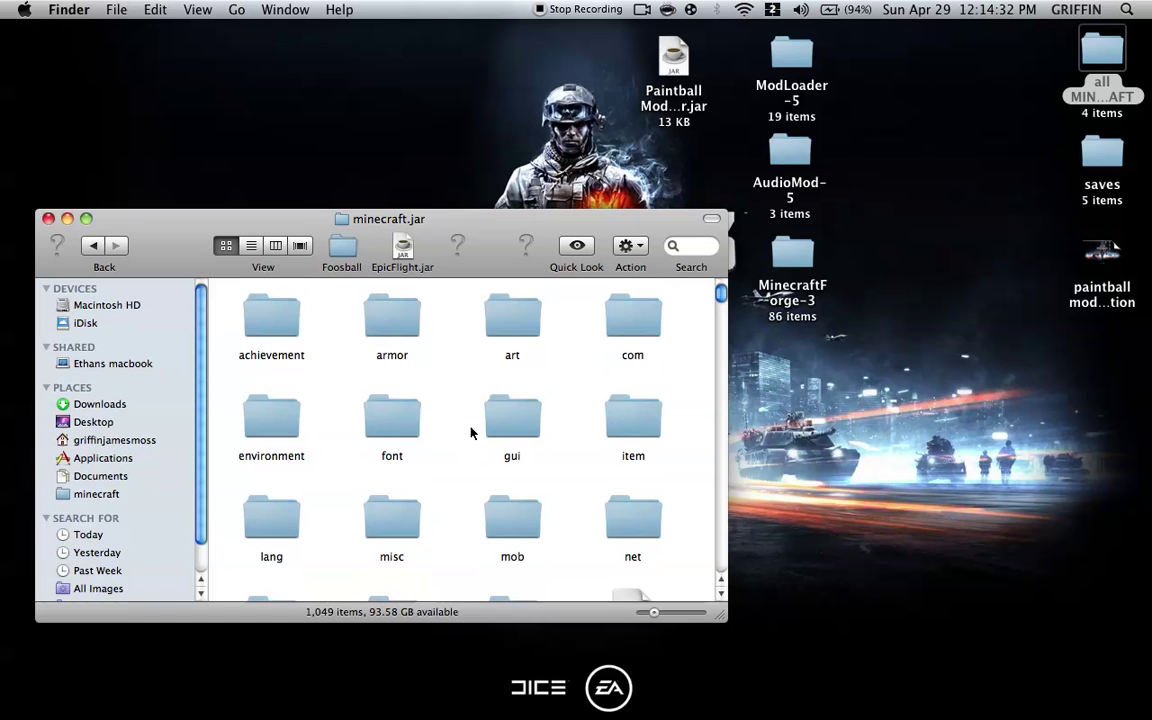
Step: Copy every file in ModLoader-5, paste into minecraft.jar, and replace the existing versions
double_click(778, 50)
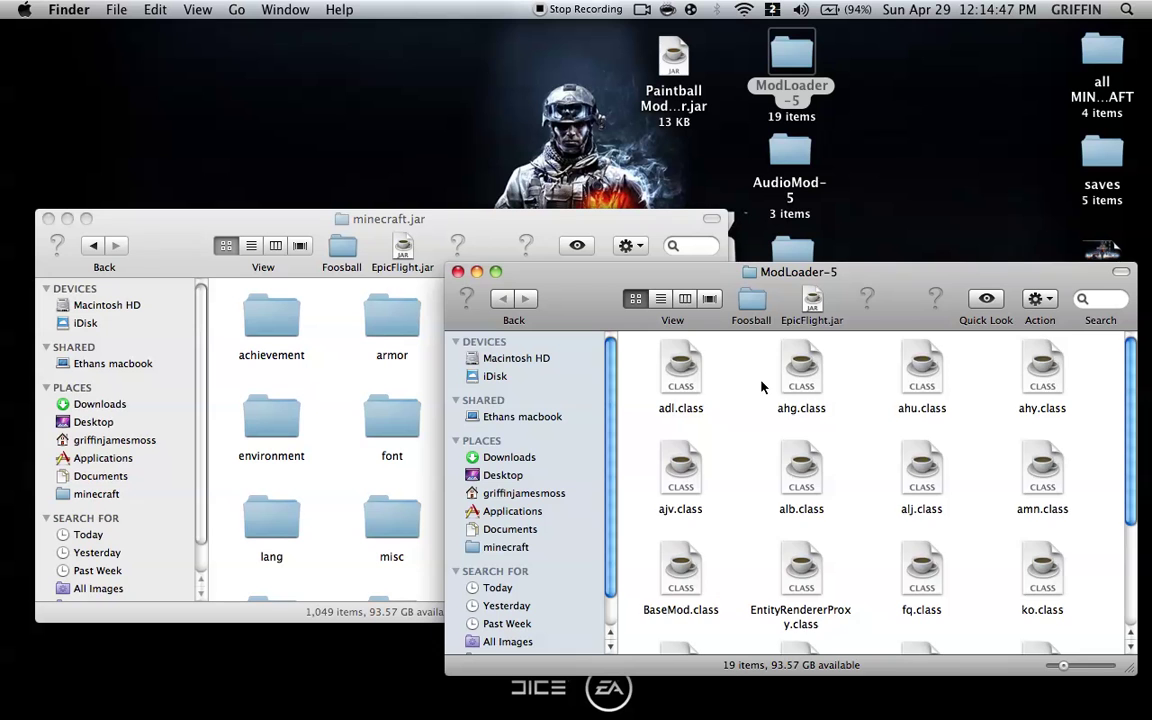
scroll(761, 387, "down", 3)
scroll(761, 387, "down", 2)
scroll(761, 387, "up", 5)
key("ctrl+a")
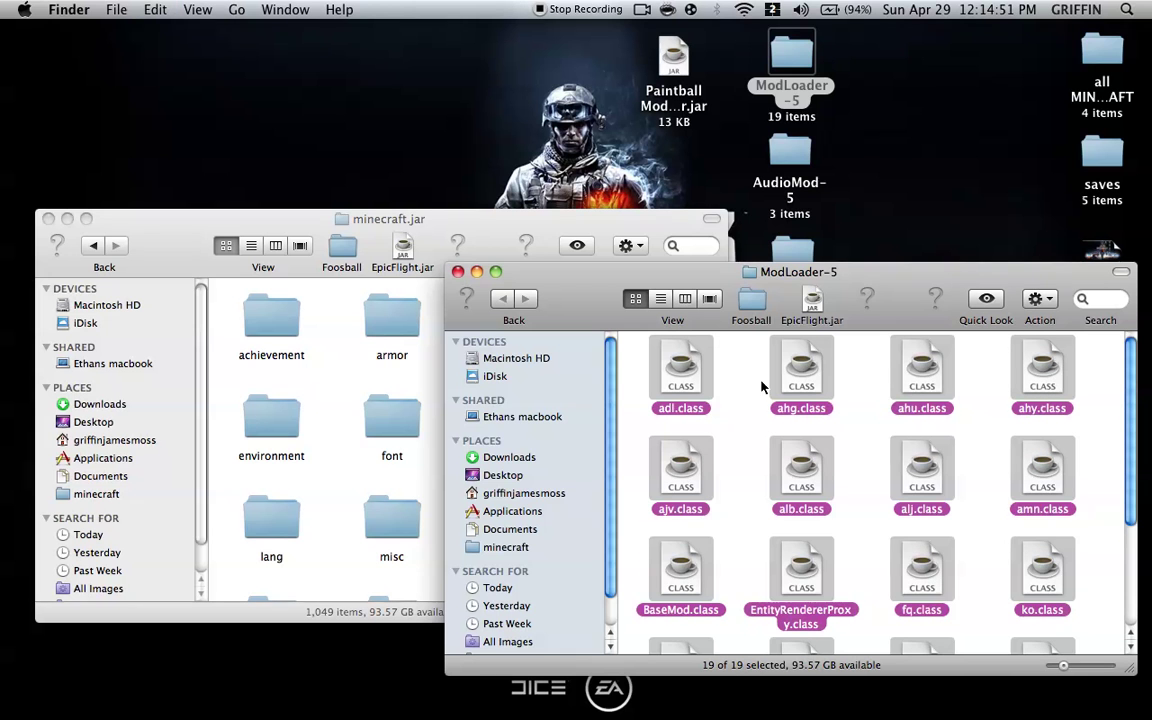
key("ctrl+c")
left_click(327, 399)
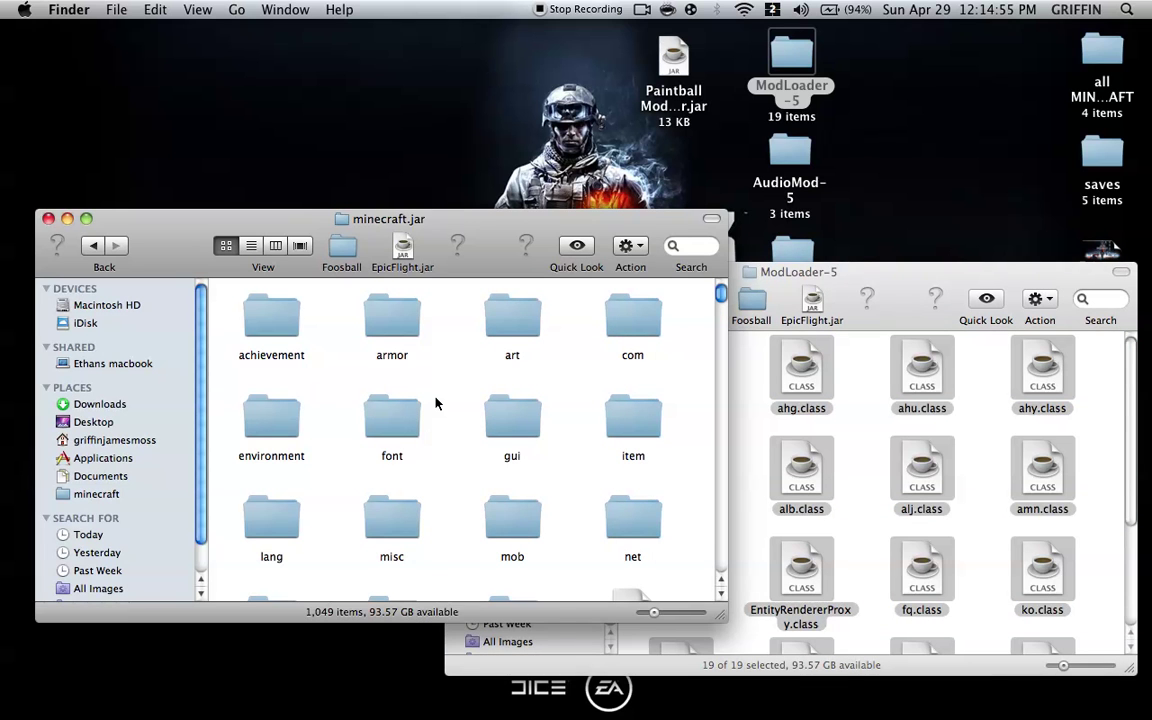
key("ctrl+v")
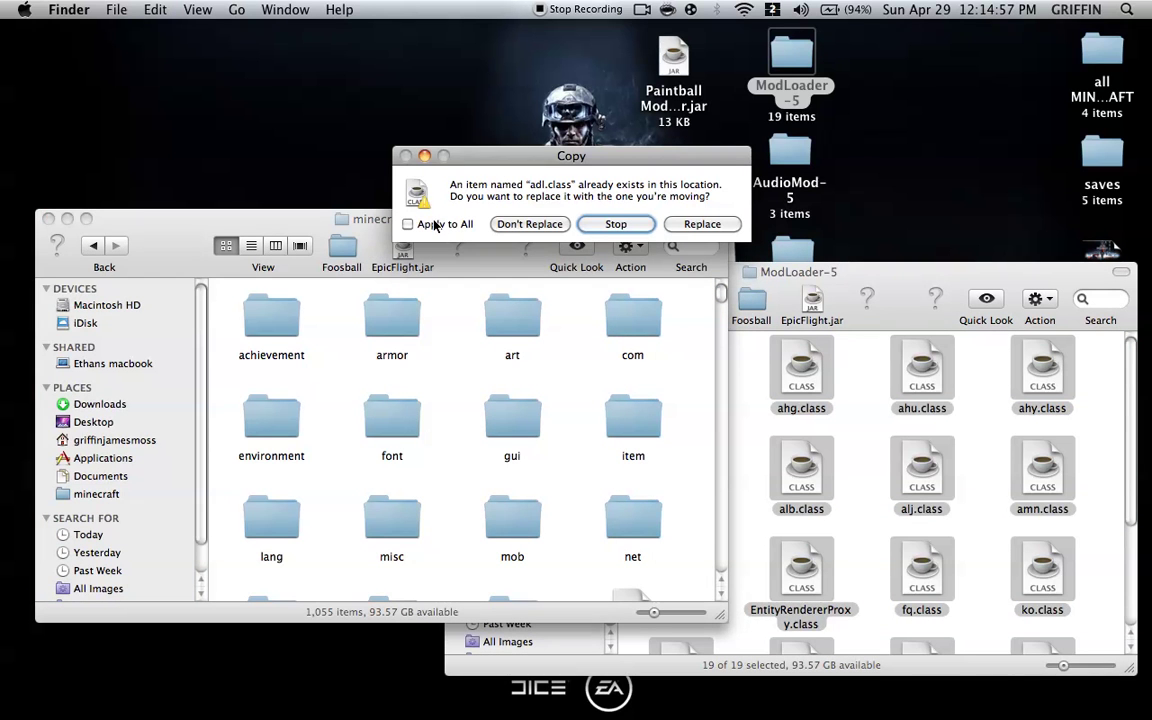
left_click(700, 224)
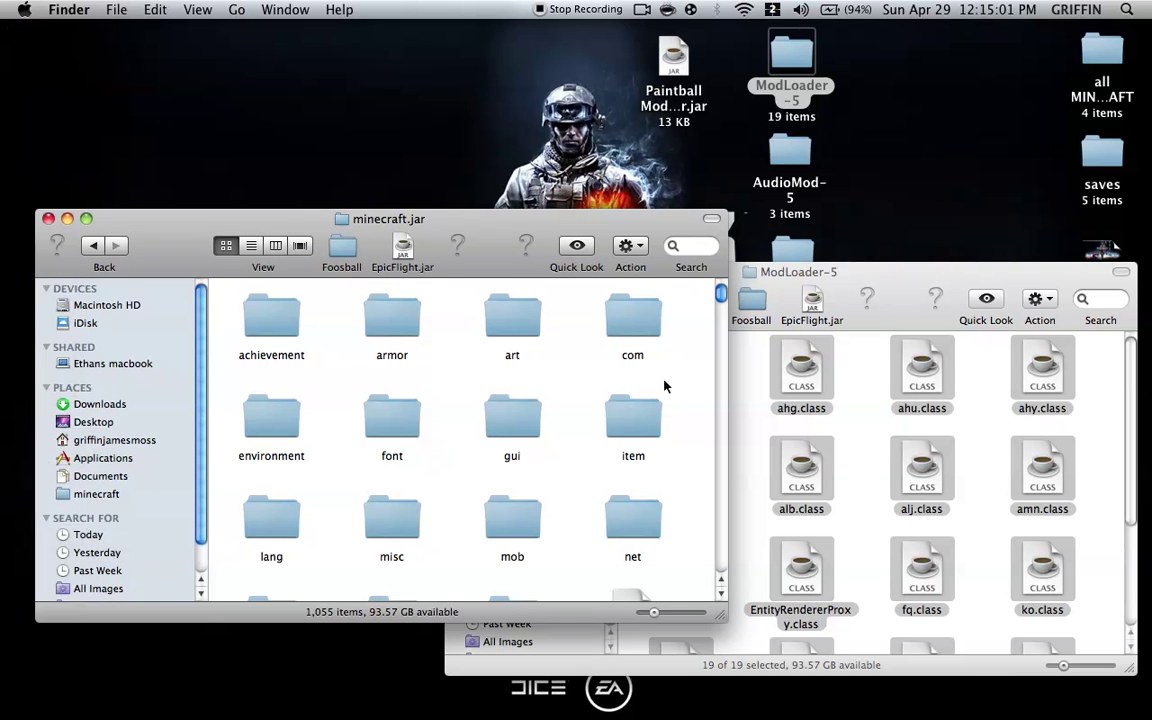
Step: Close the ModLoader-5 window, launch Minecraft and log in to the Mojang splash, then quit
left_click(793, 314)
left_click(457, 272)
left_click(58, 407)
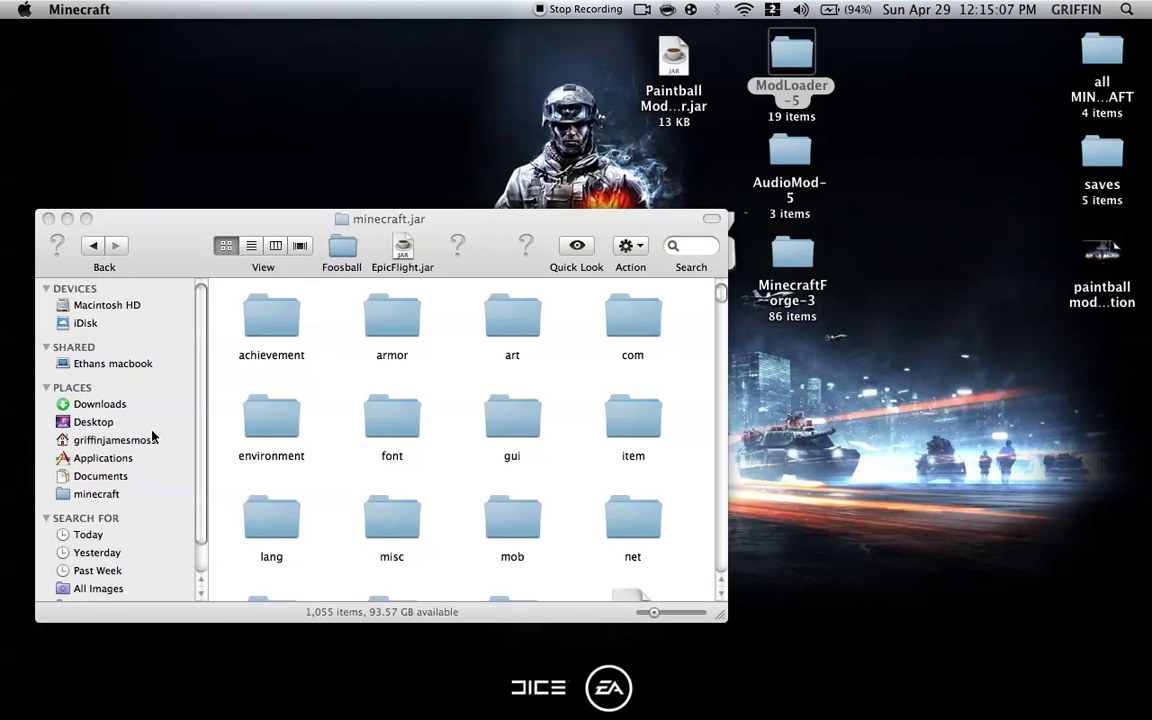
key("Return")
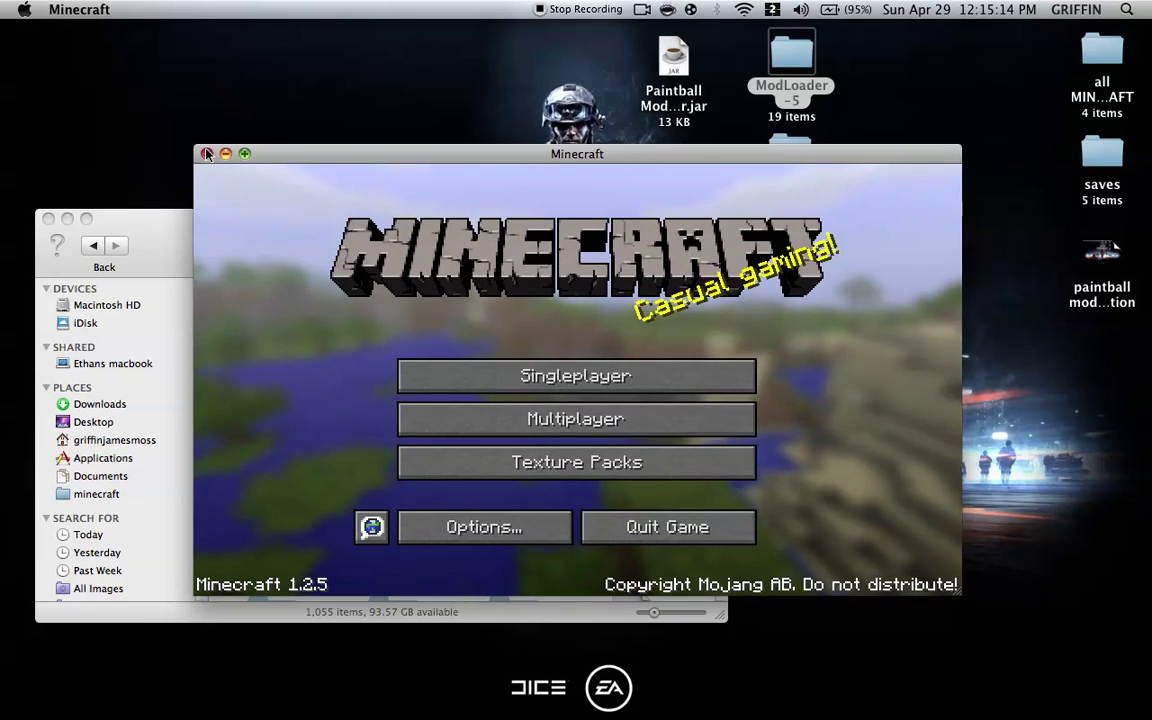
left_click(206, 153)
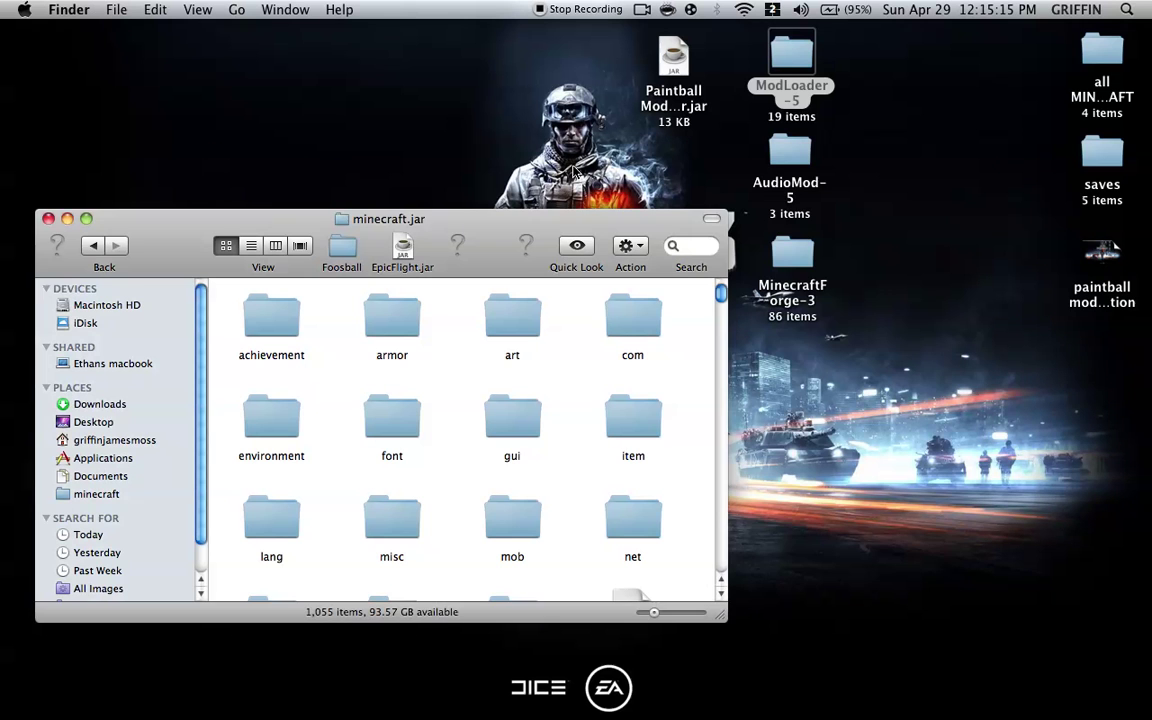
Step: Copy ibxm and sd.class, but not paulscode, from AudioMod-5 into minecraft.jar, replacing existing files
double_click(760, 178)
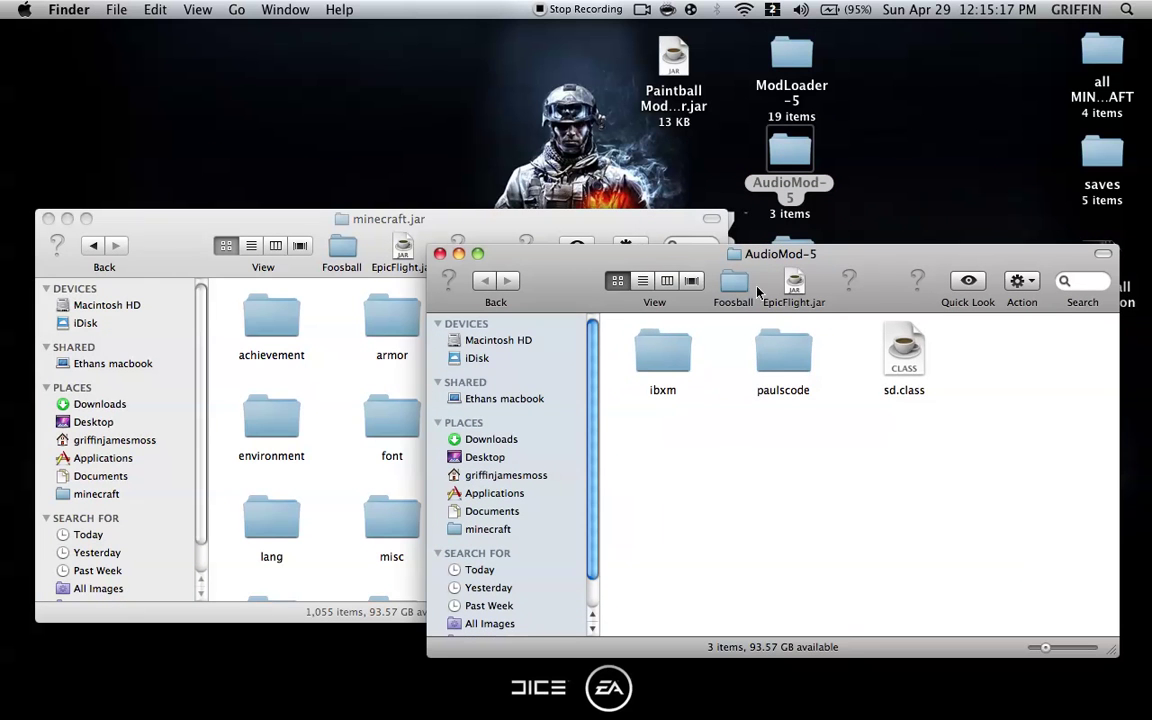
key("super+a")
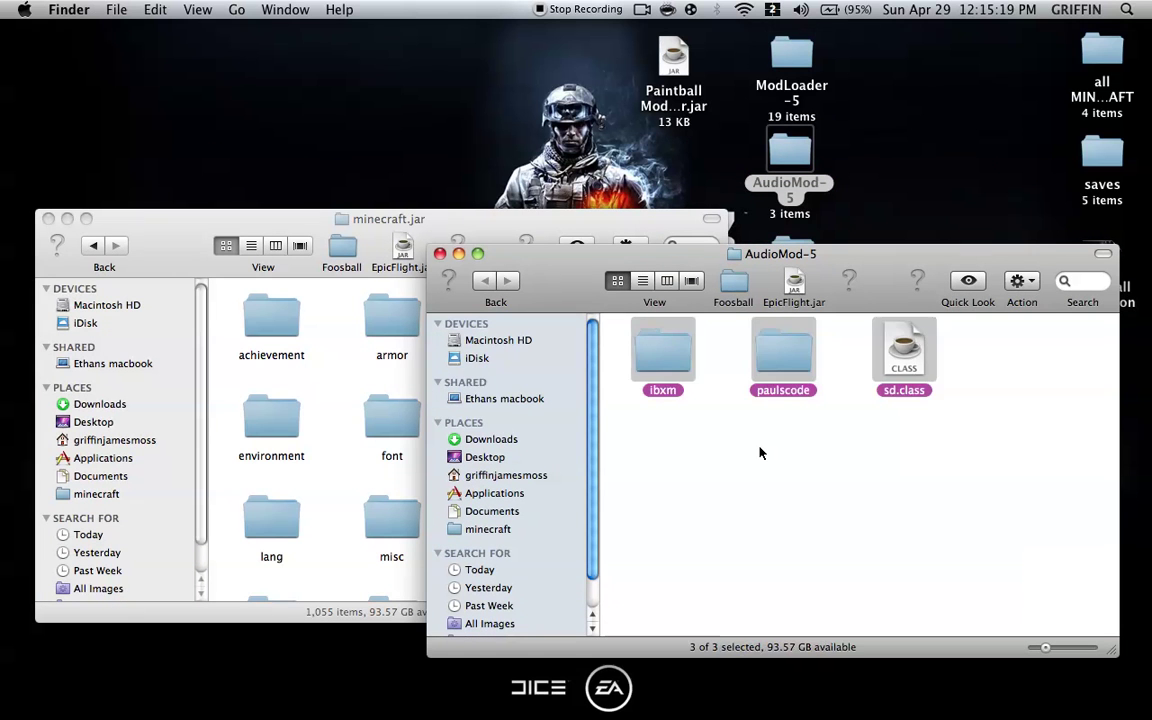
left_click(784, 352, "super")
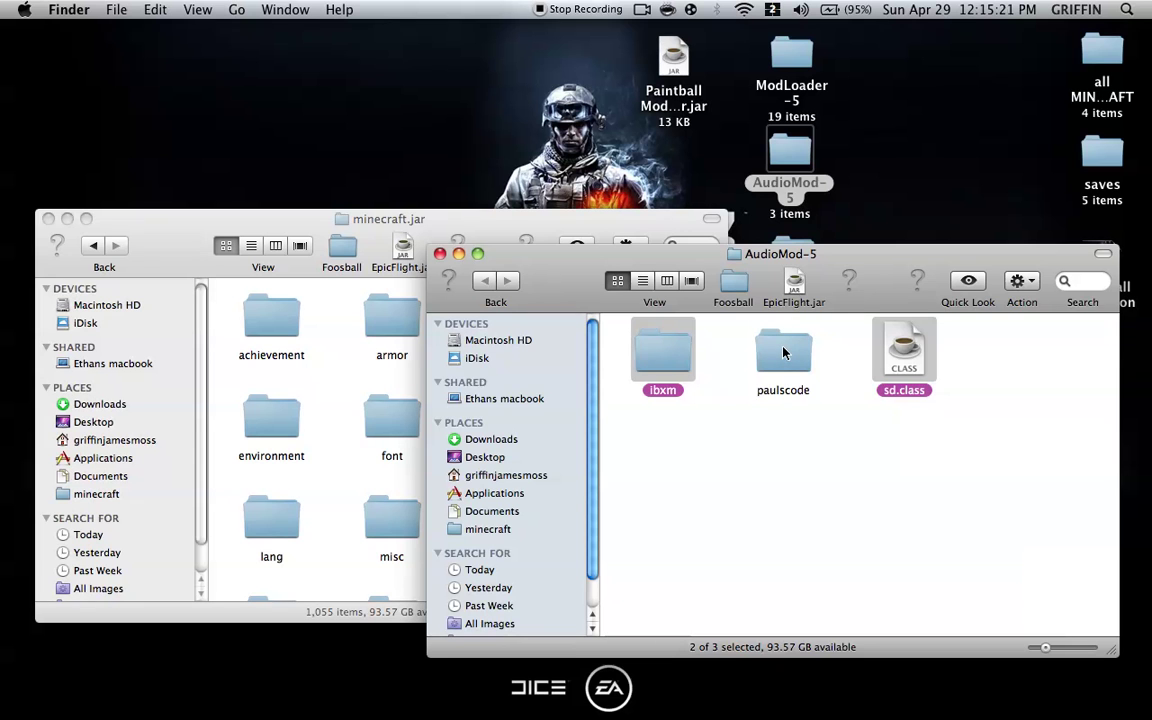
left_click(316, 398)
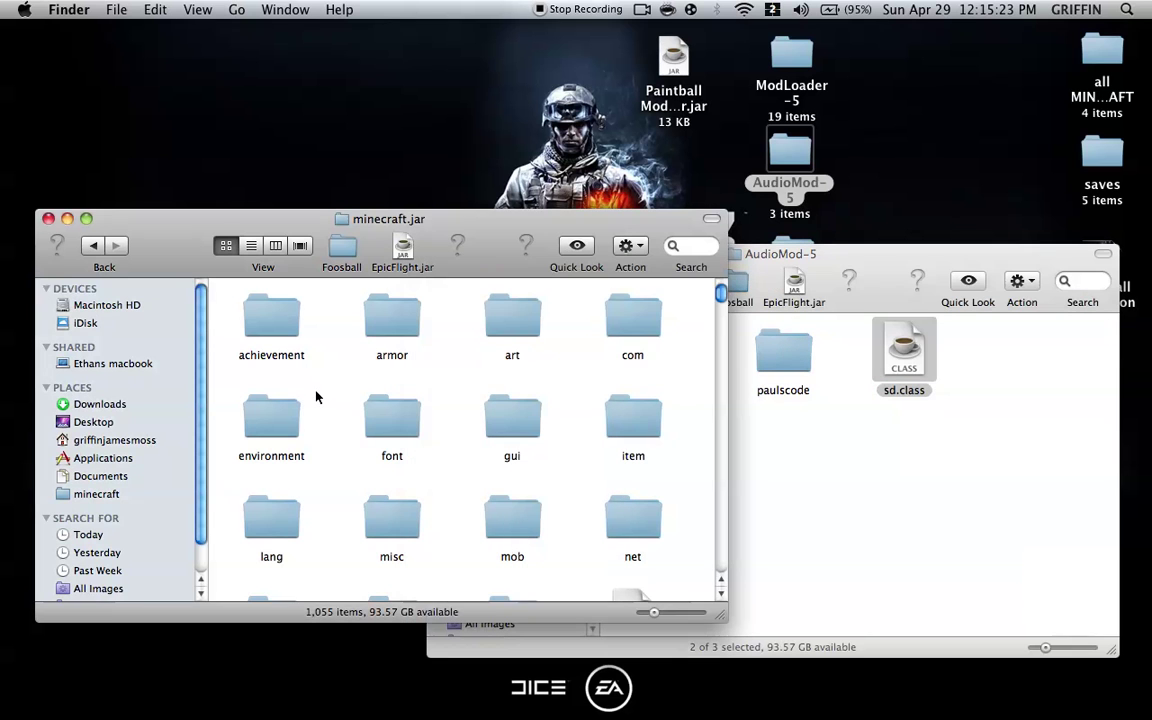
left_click(883, 362)
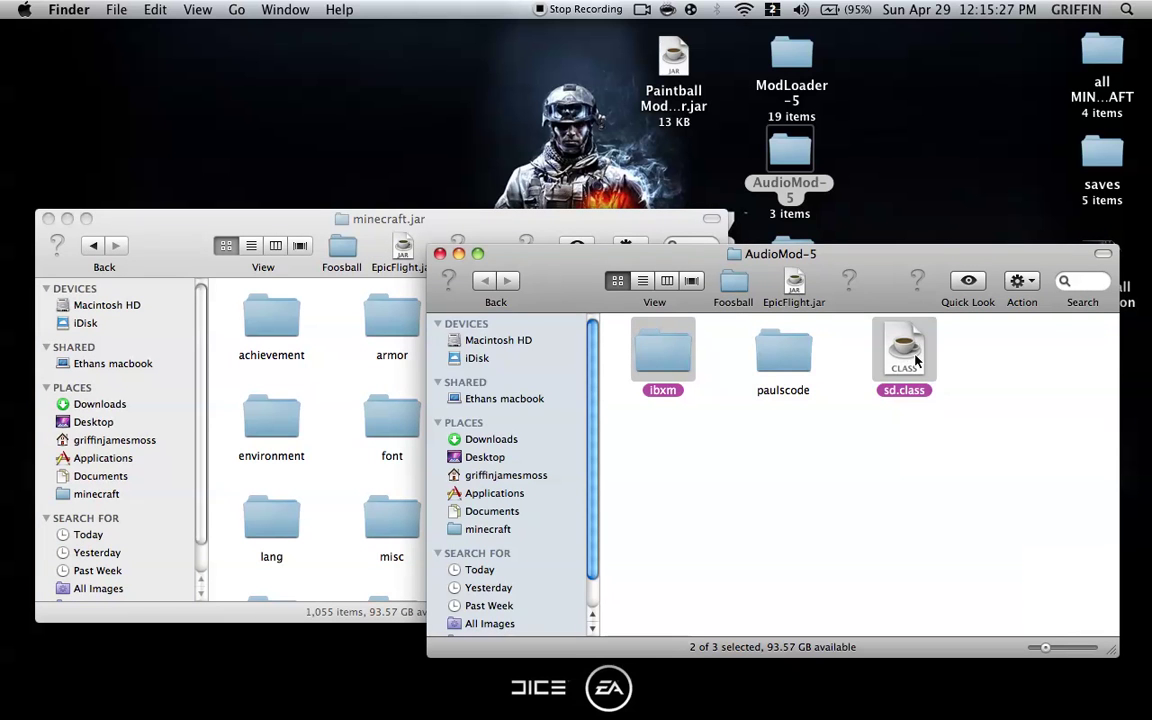
left_click(347, 392)
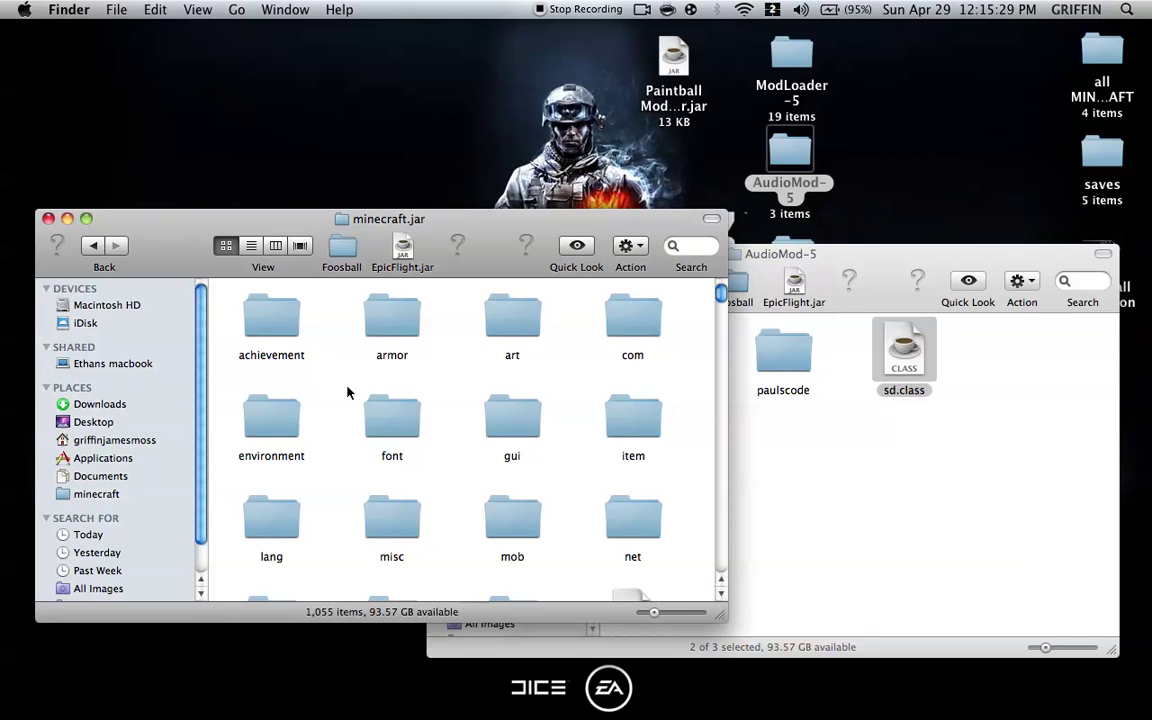
left_click(702, 224)
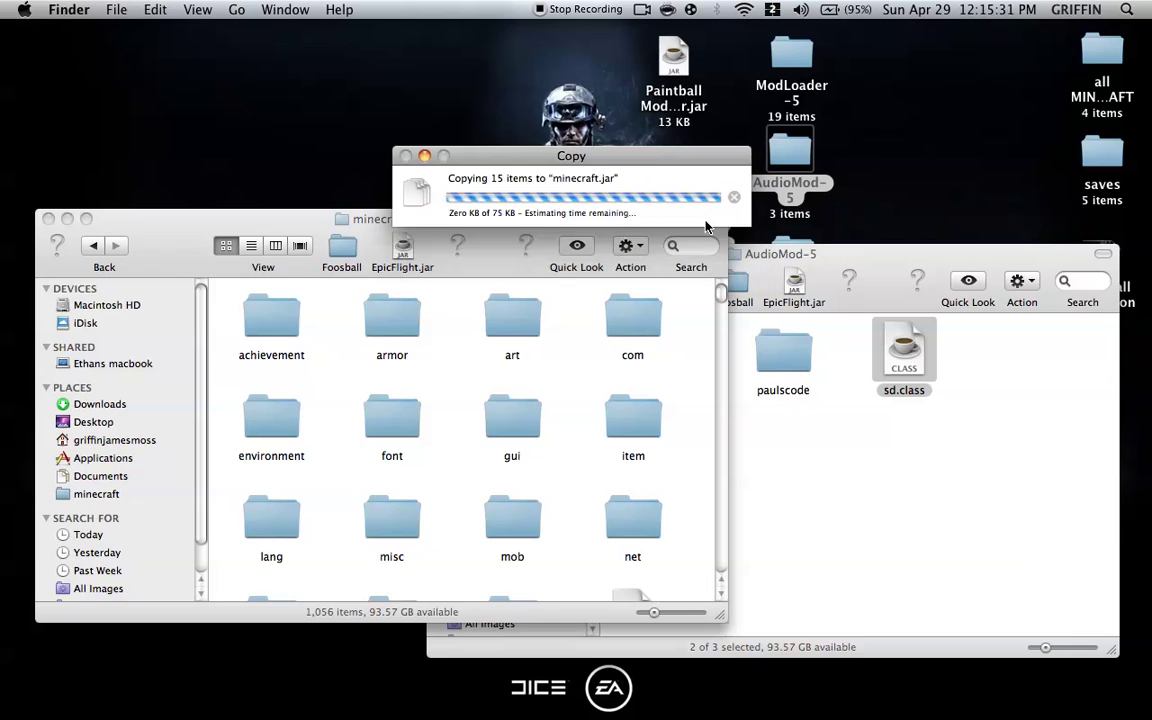
Step: Open paulscode/sound/codecs inside the unpacked minecraft.jar folder
scroll(540, 340, "down", 5)
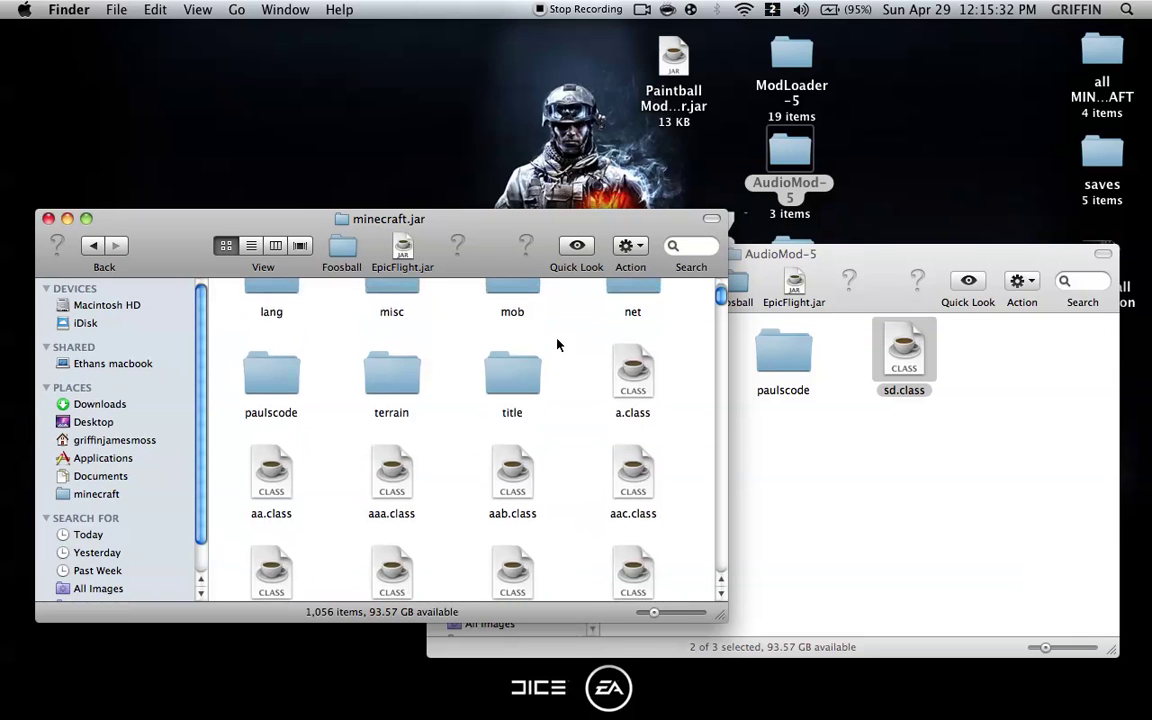
double_click(268, 352)
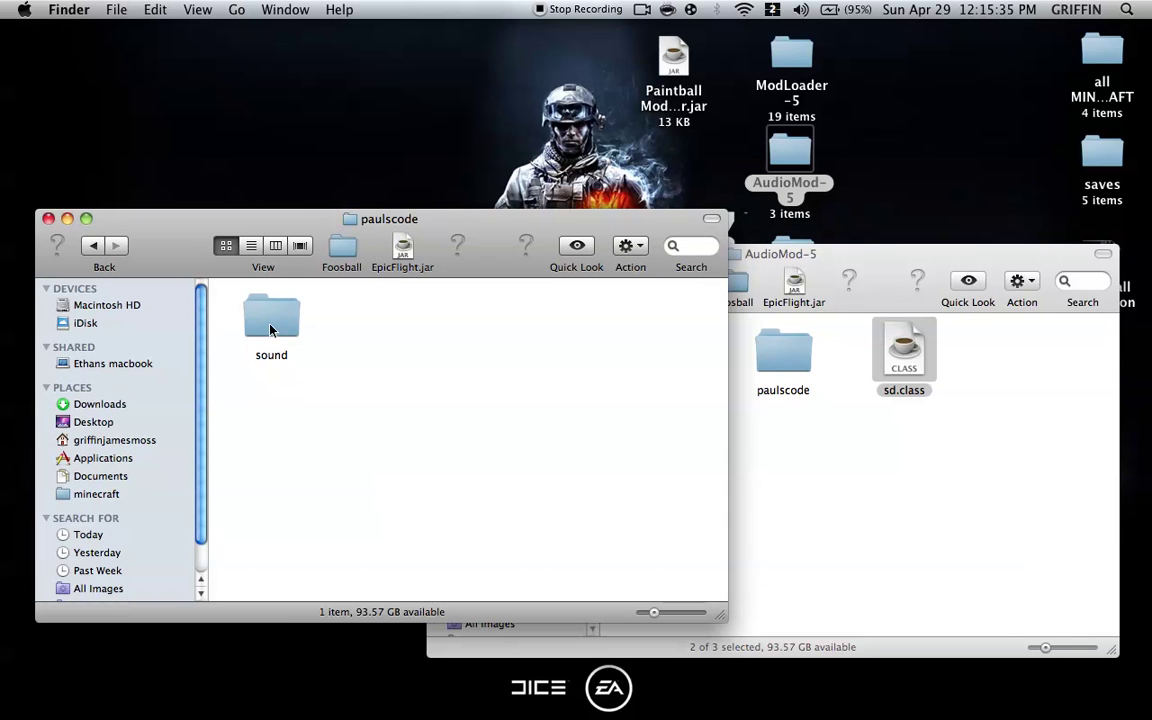
double_click(270, 325)
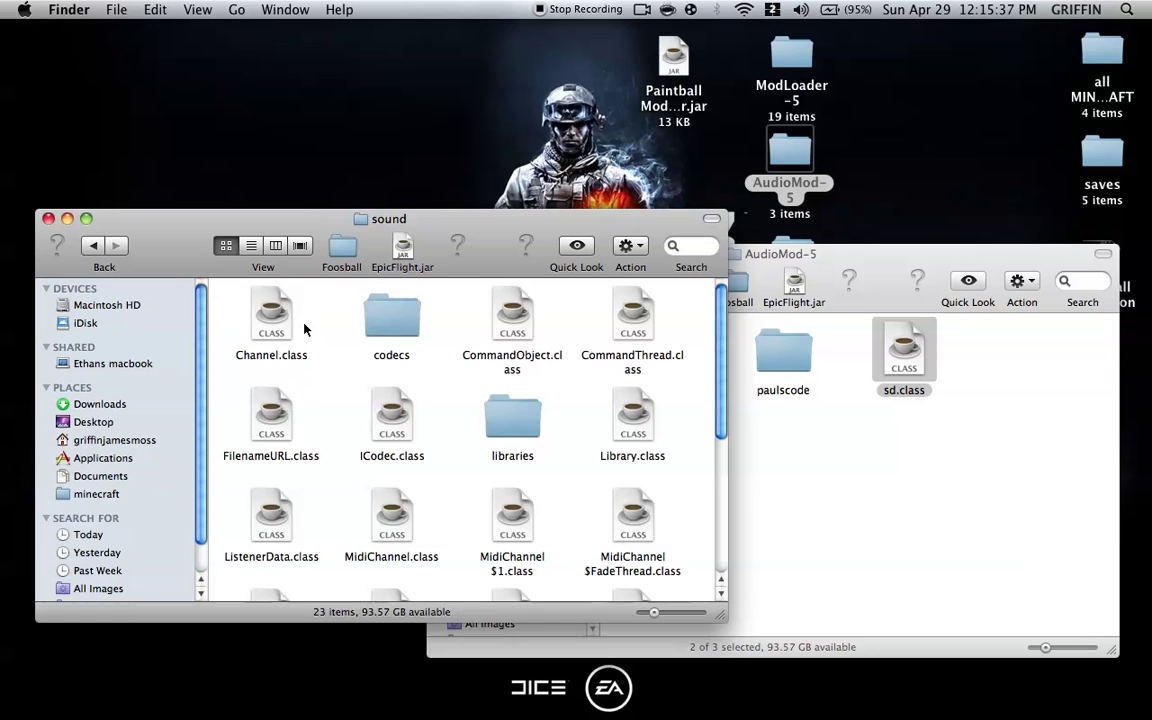
double_click(390, 318)
Step: Copy CodecIBXM.class from AudioMod-5's paulscode/sound/codecs into minecraft.jar's codecs folder
left_click(868, 478)
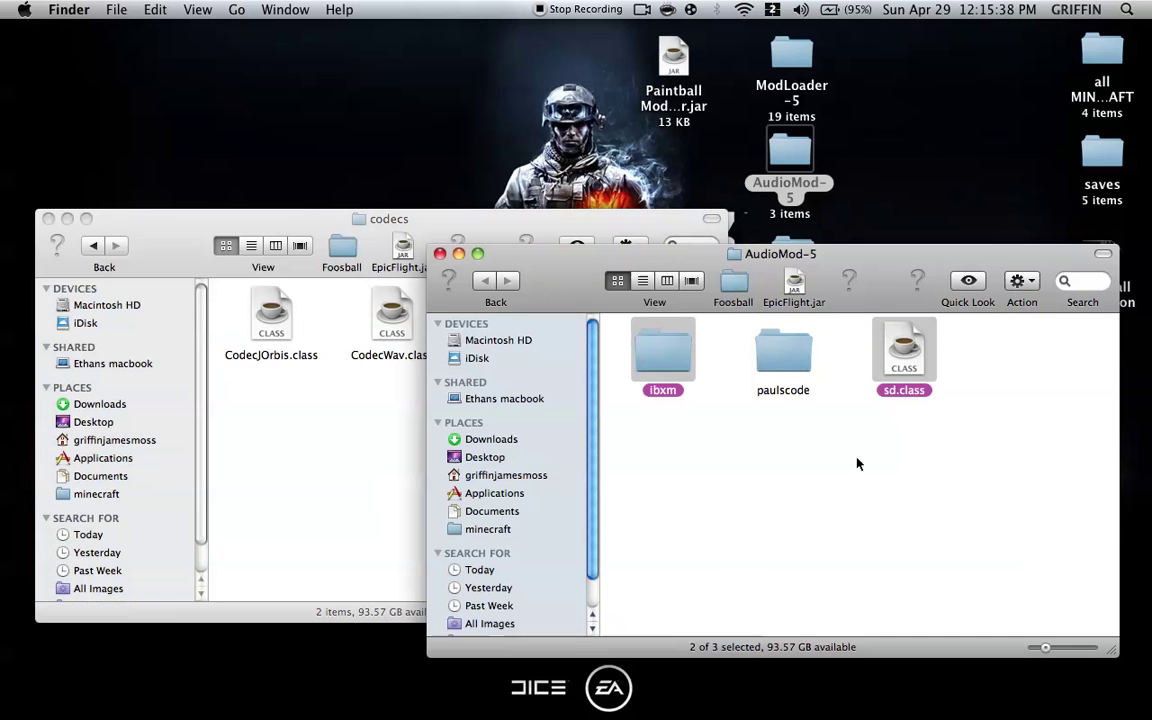
double_click(779, 362)
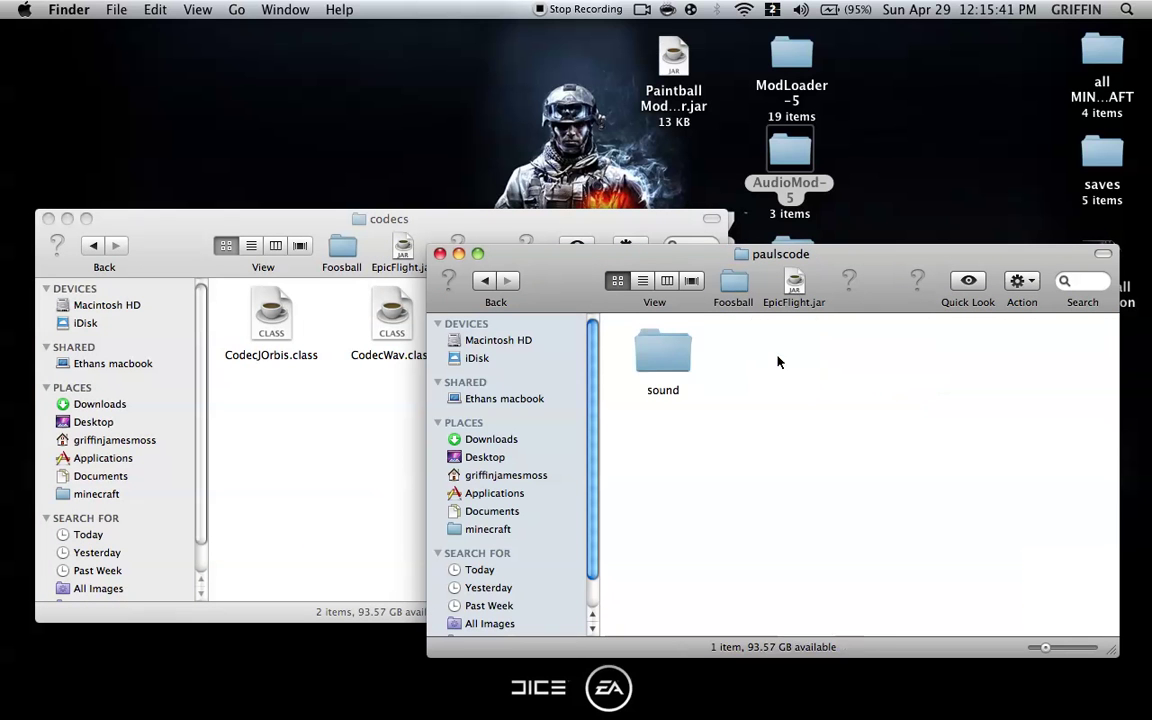
double_click(665, 342)
double_click(665, 355)
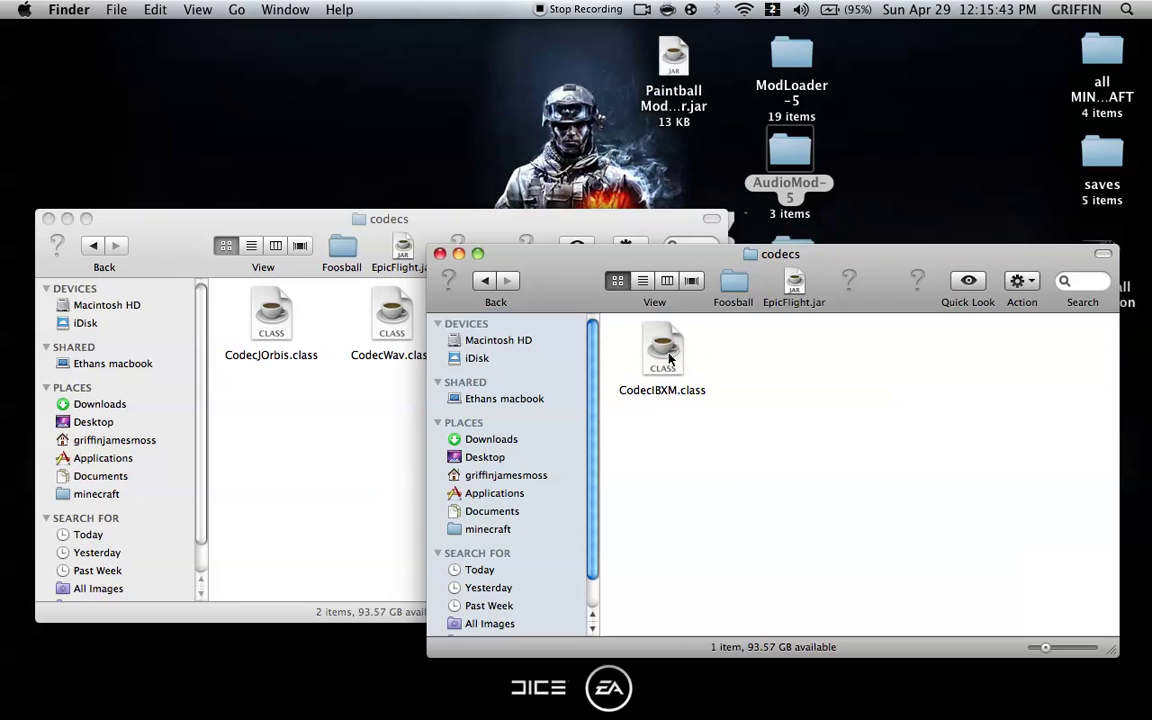
left_click(662, 361)
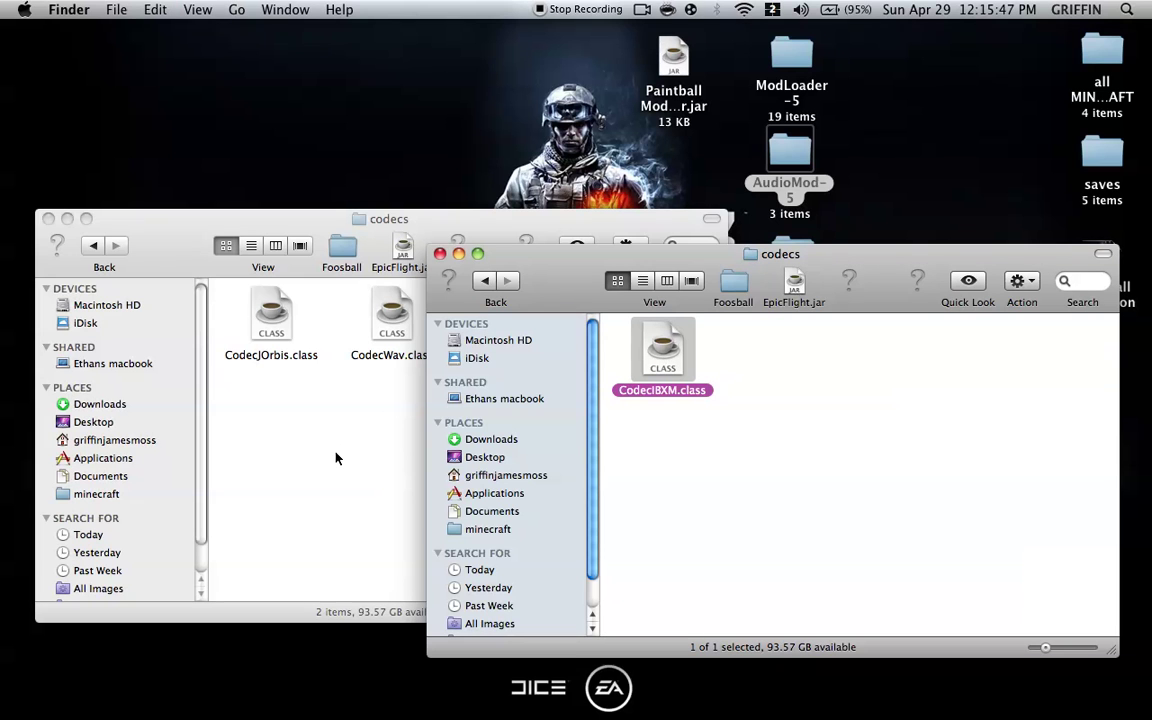
left_click(303, 445)
key("super+v")
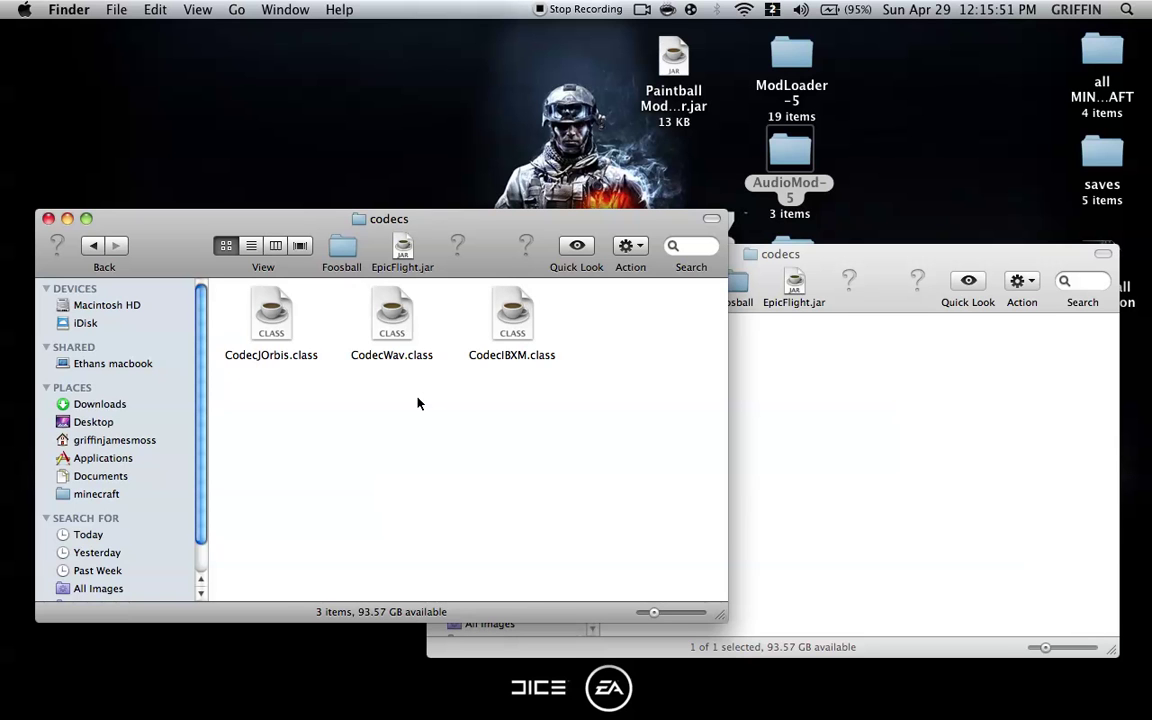
Step: Return to the top of minecraft.jar and close the AudioMod-5 window
key("super+bracketleft")
key("super+bracketleft")
left_click(951, 421)
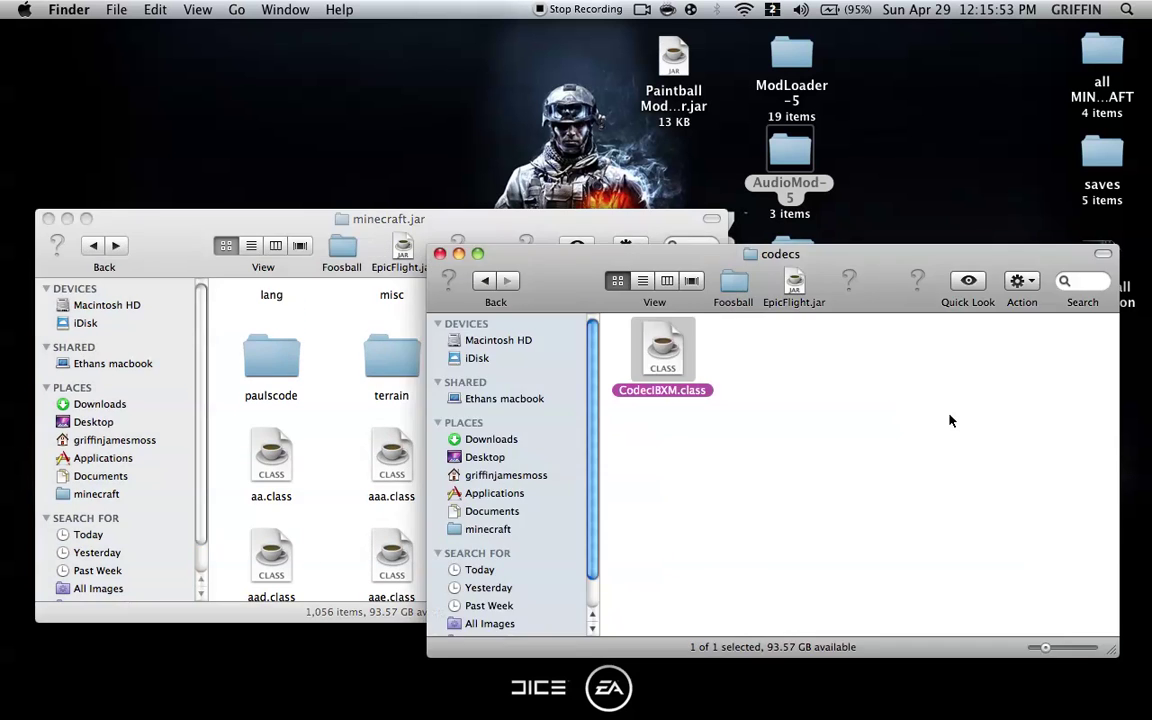
key("super+bracketleft")
left_click(440, 254)
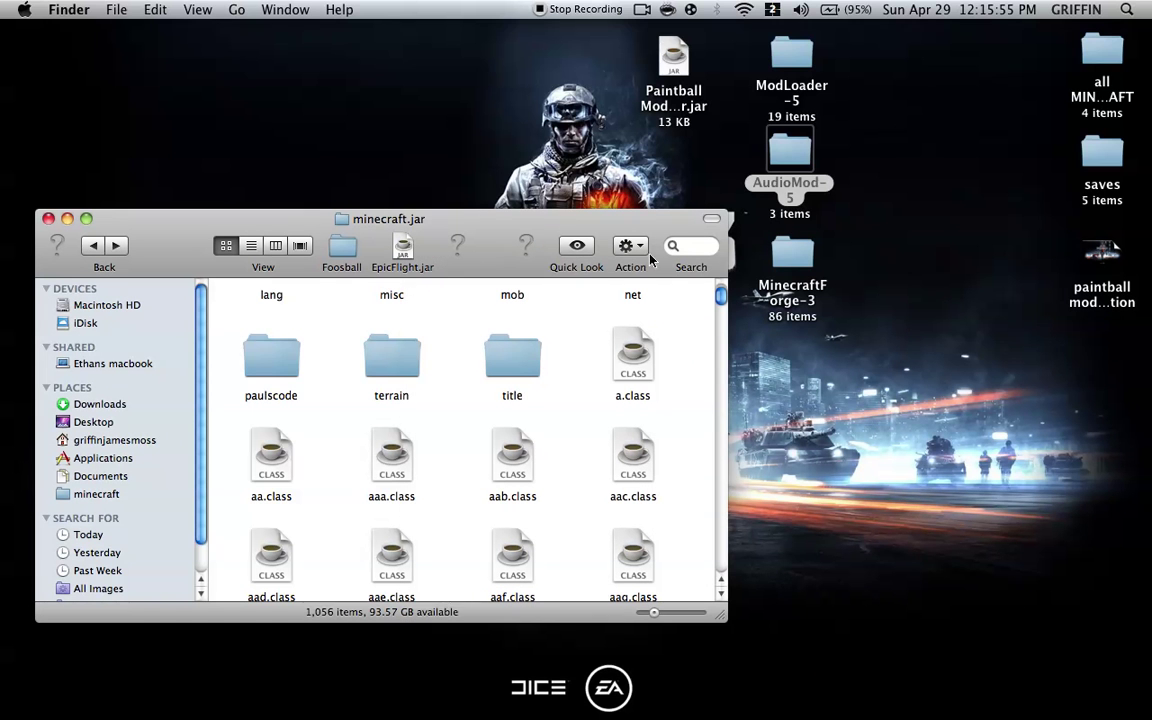
Step: Copy all MinecraftForge-3 items except net into minecraft.jar, replace existing files, and close Forge's window
double_click(780, 258)
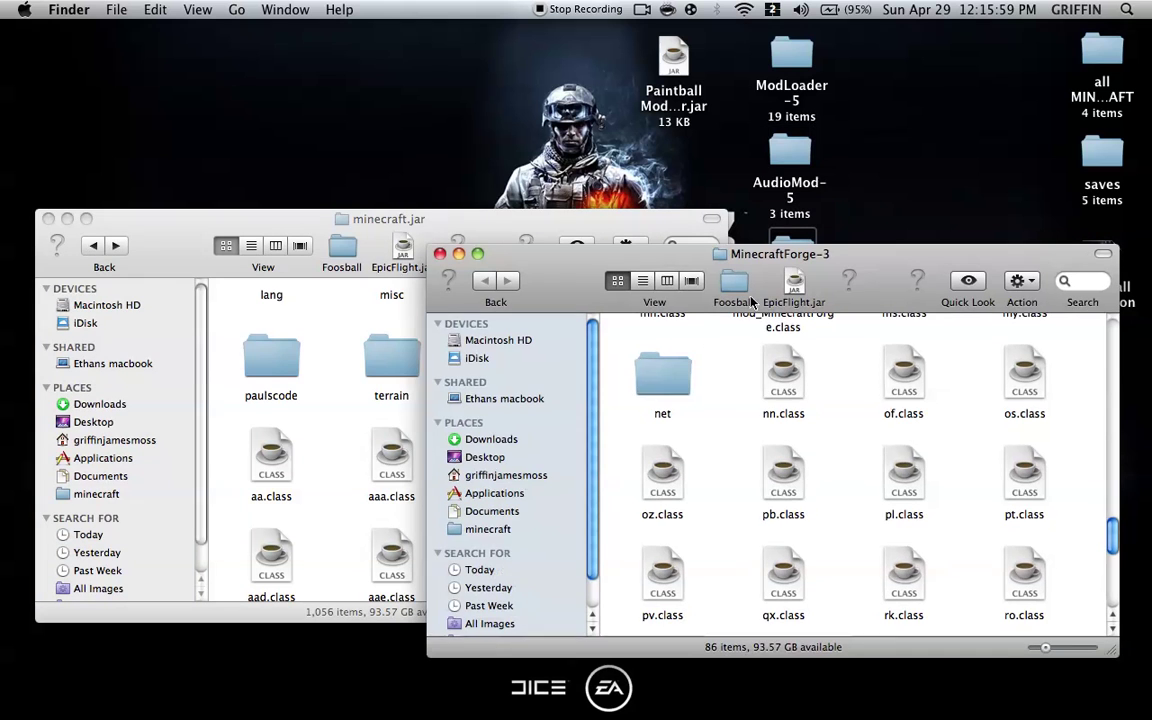
key("super+a")
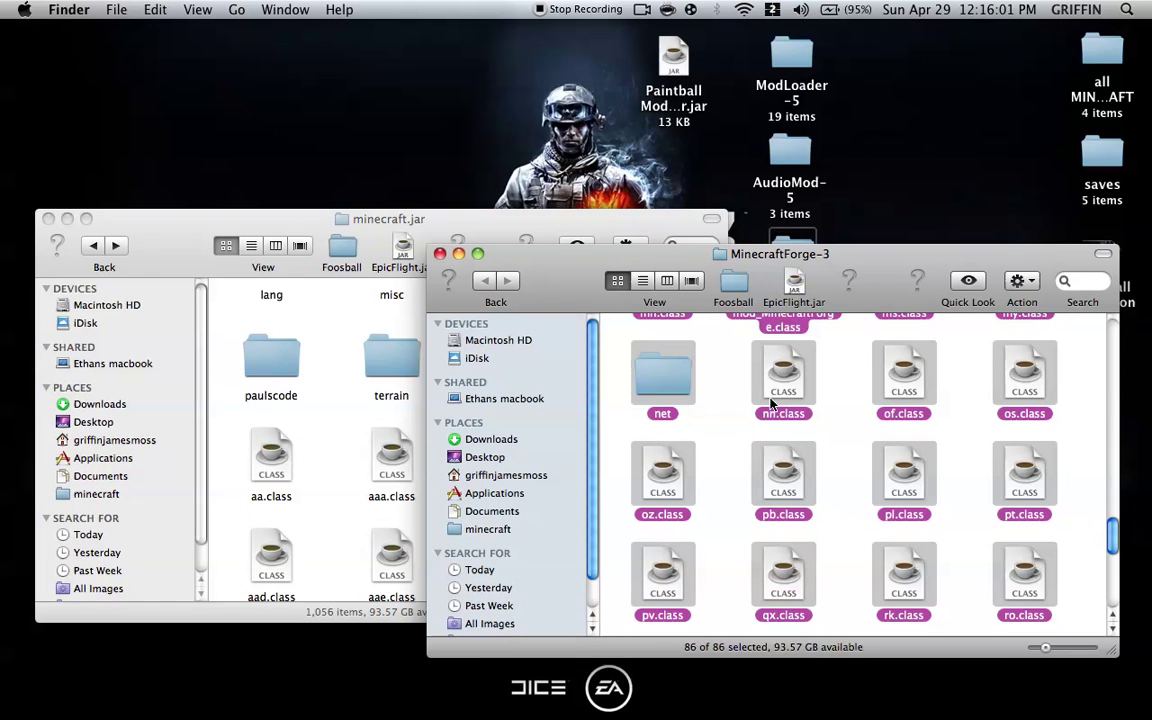
left_click(655, 383, "super")
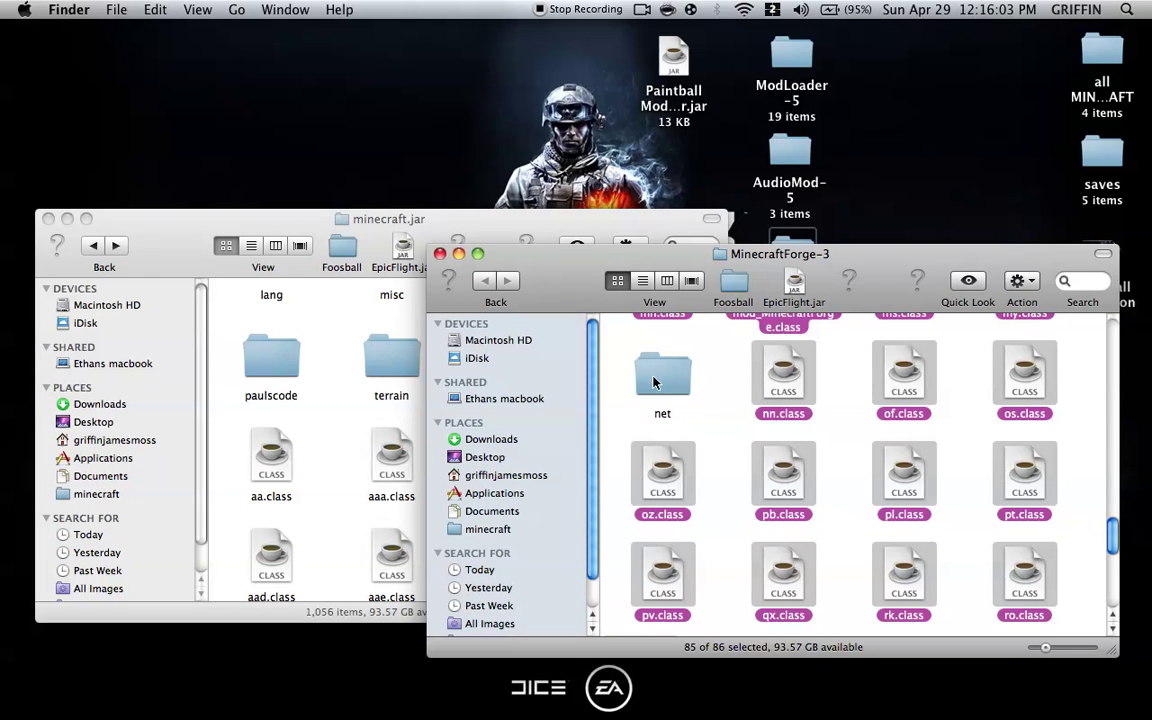
left_click(320, 372)
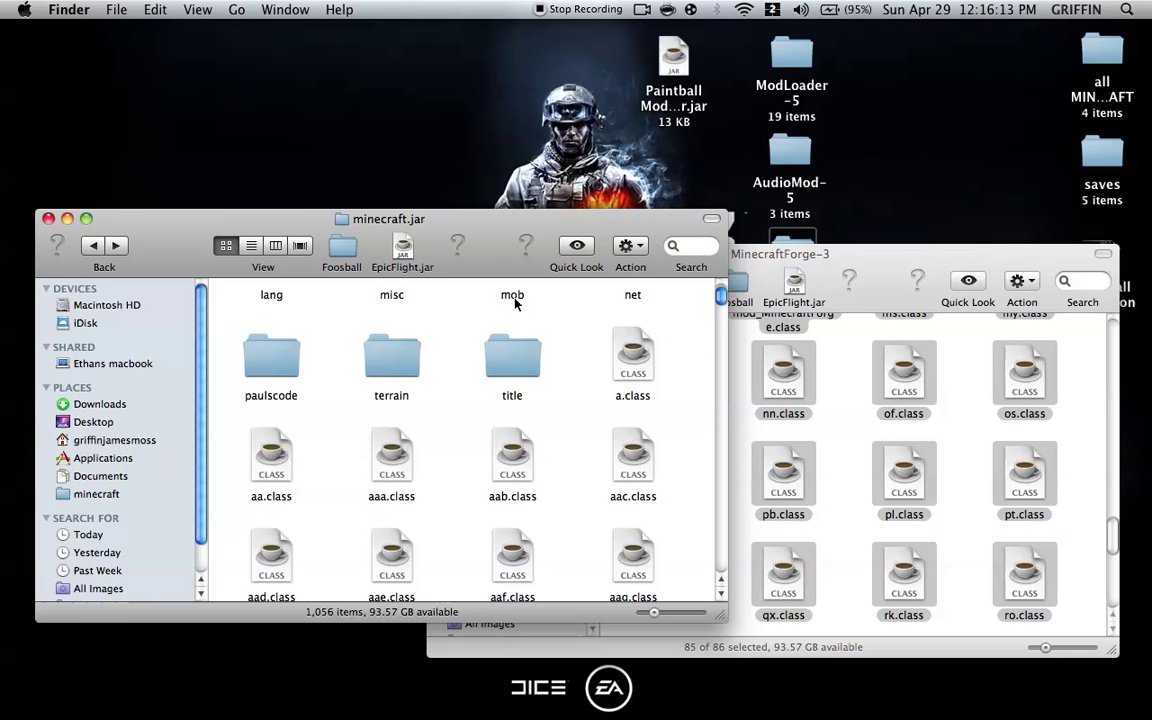
left_click_drag(465, 353, 465, 353)
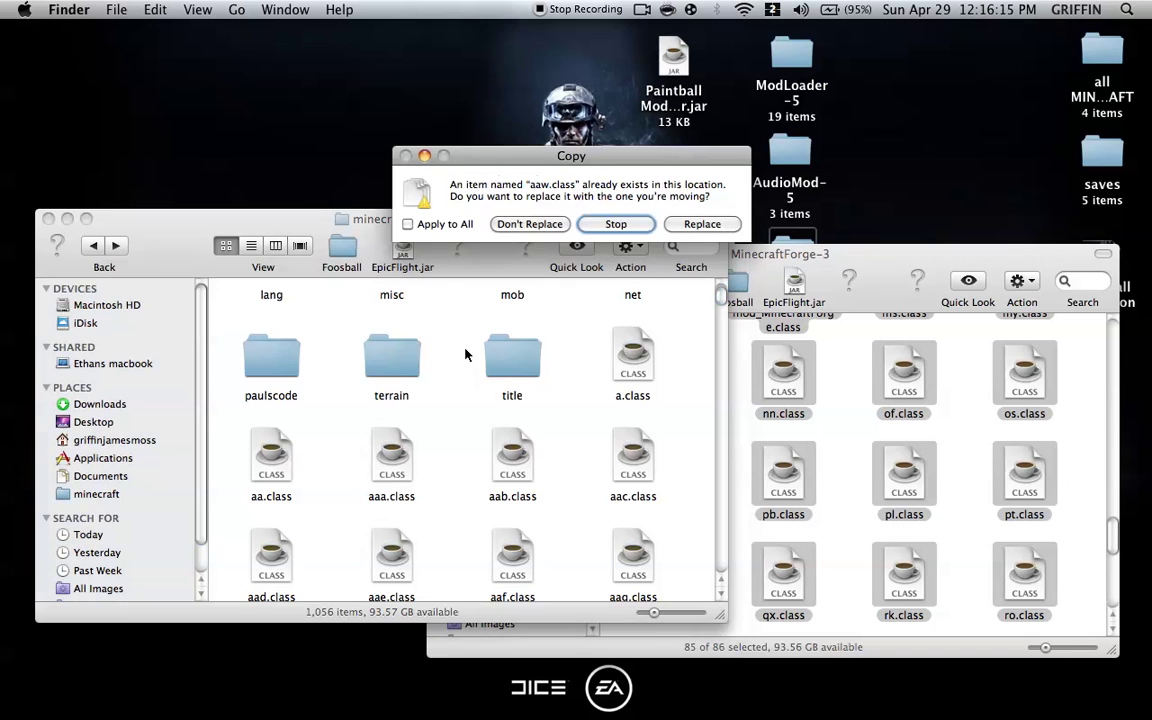
left_click(702, 224)
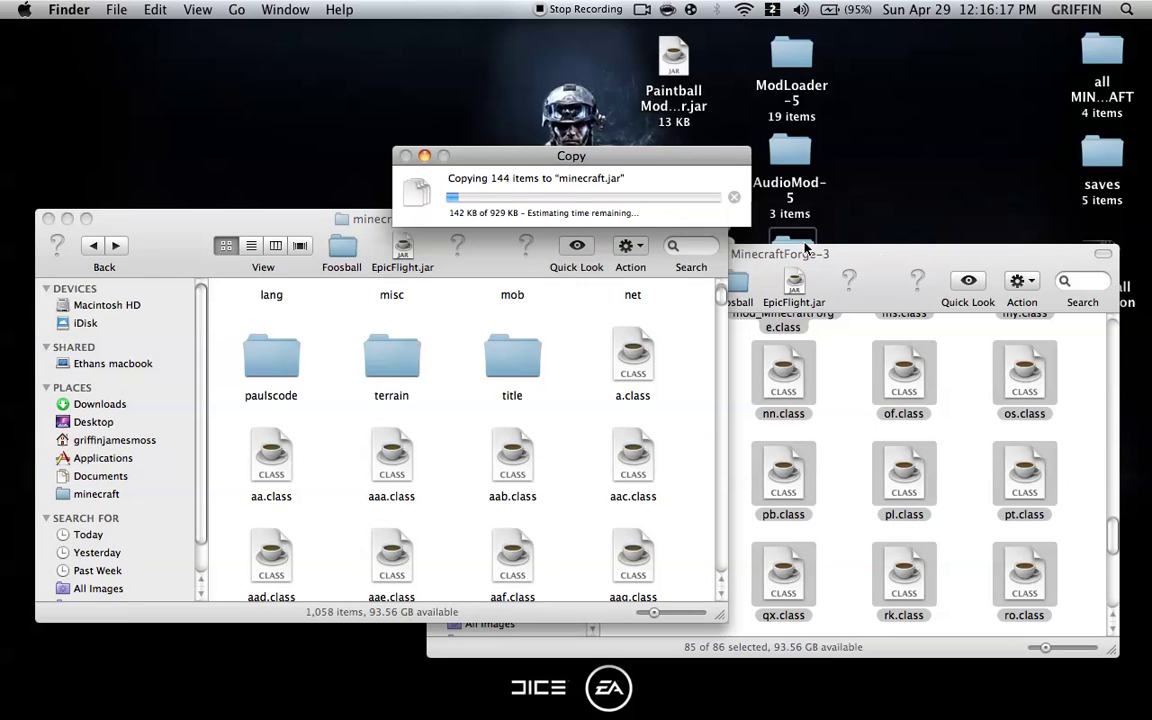
left_click(872, 268)
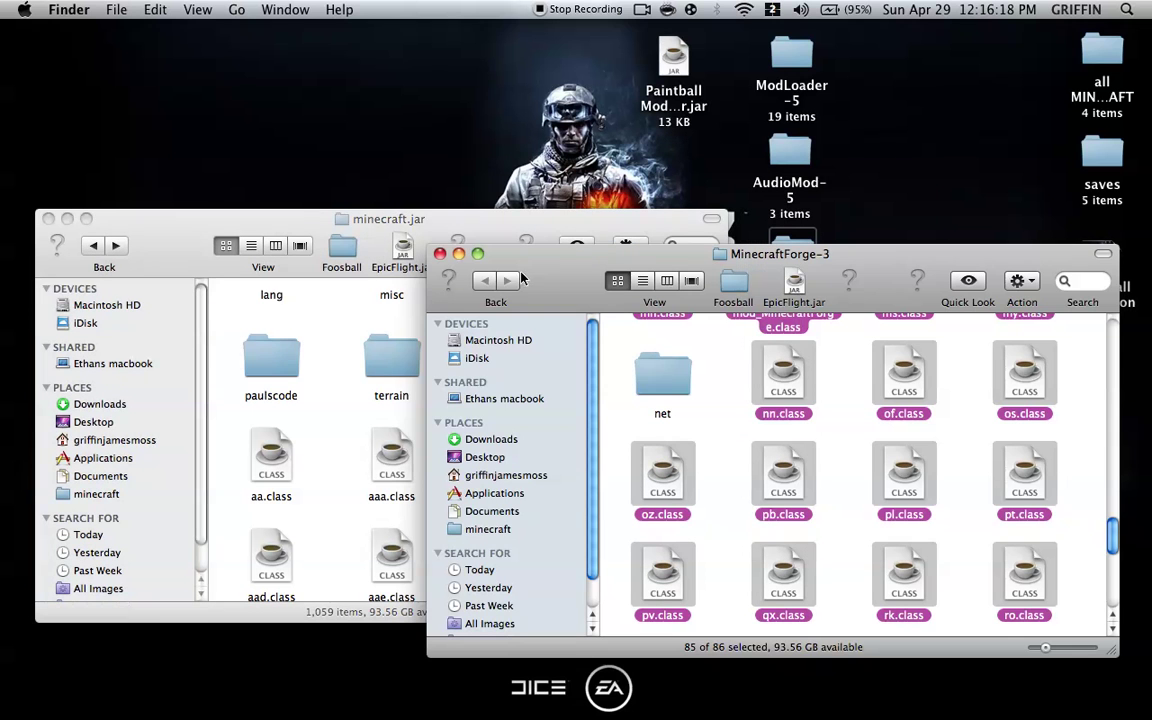
left_click(440, 254)
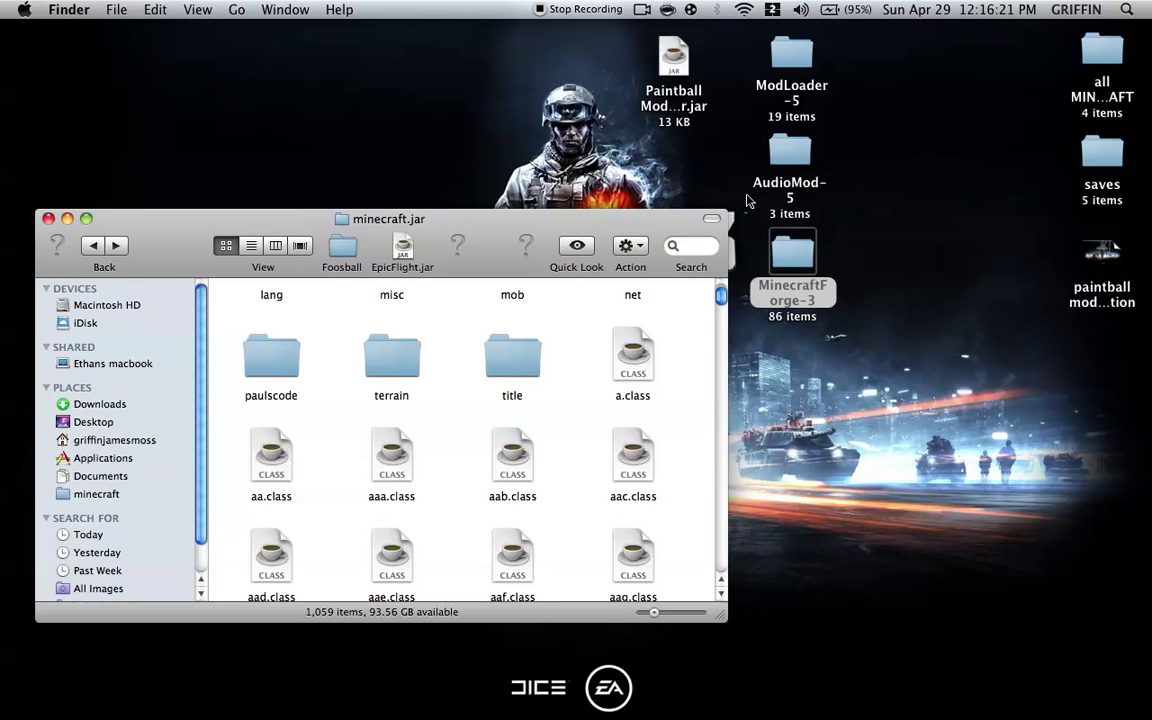
Step: Launch the Paintball Mod installer and begin choosing the Minecraft directory
double_click(665, 66)
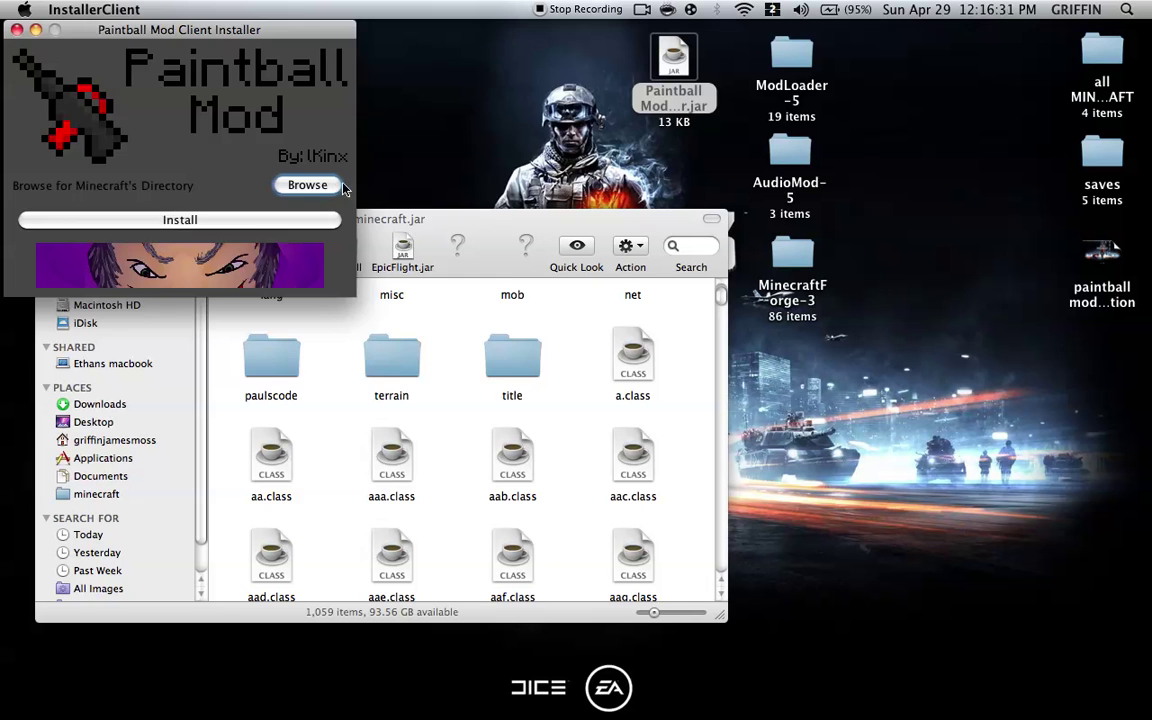
left_click(307, 185)
scroll(270, 185, "down", 1)
scroll(268, 181, "down", 2)
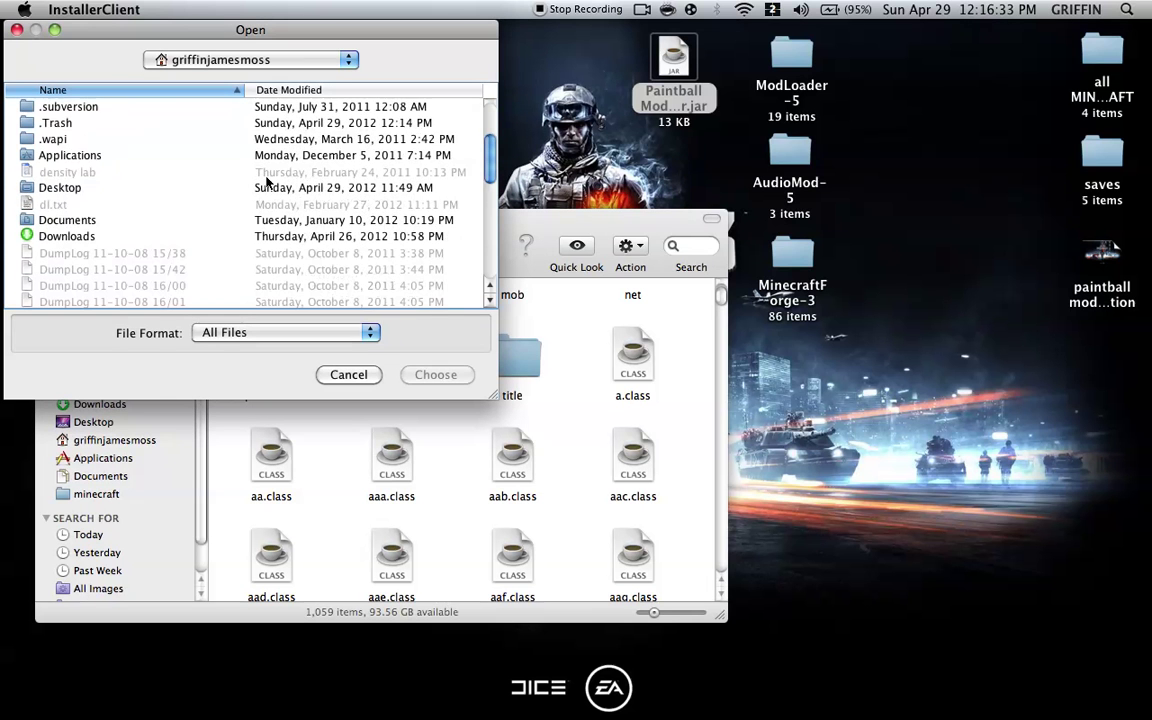
scroll(267, 181, "down", 2)
scroll(267, 181, "down", 3)
scroll(267, 181, "down", 3)
scroll(267, 181, "down", 3)
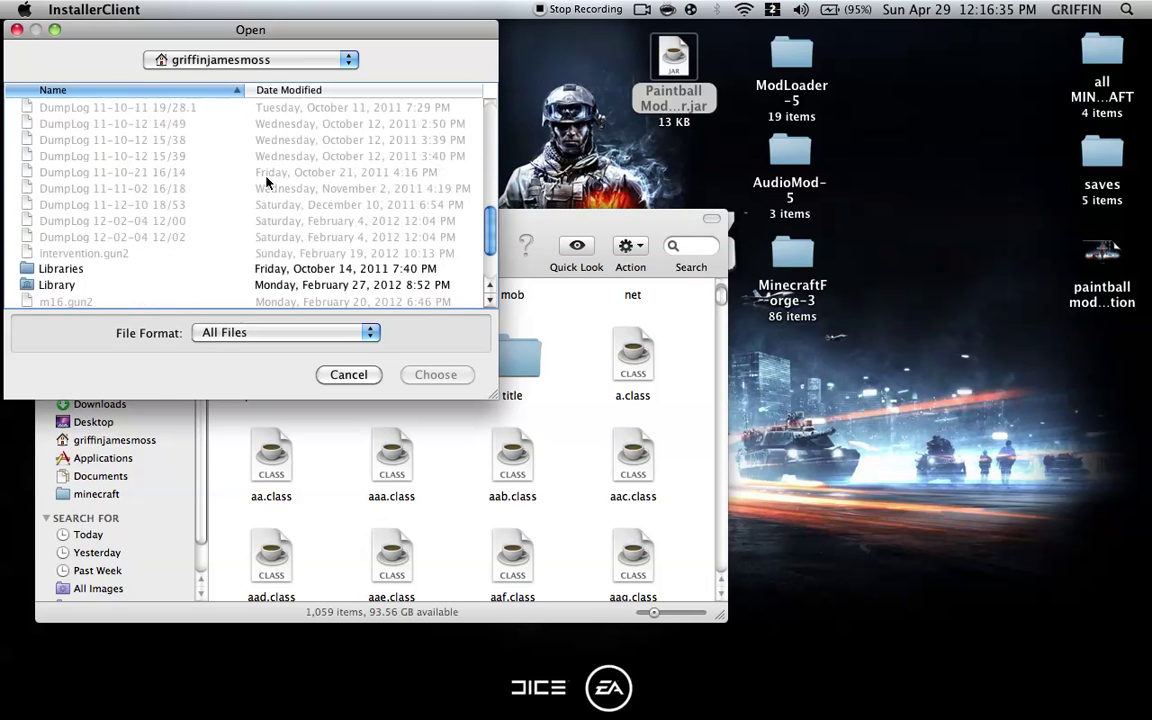
scroll(267, 181, "down", 3)
Step: Browse to Library > Application Support and select the minecraft folder
double_click(92, 184)
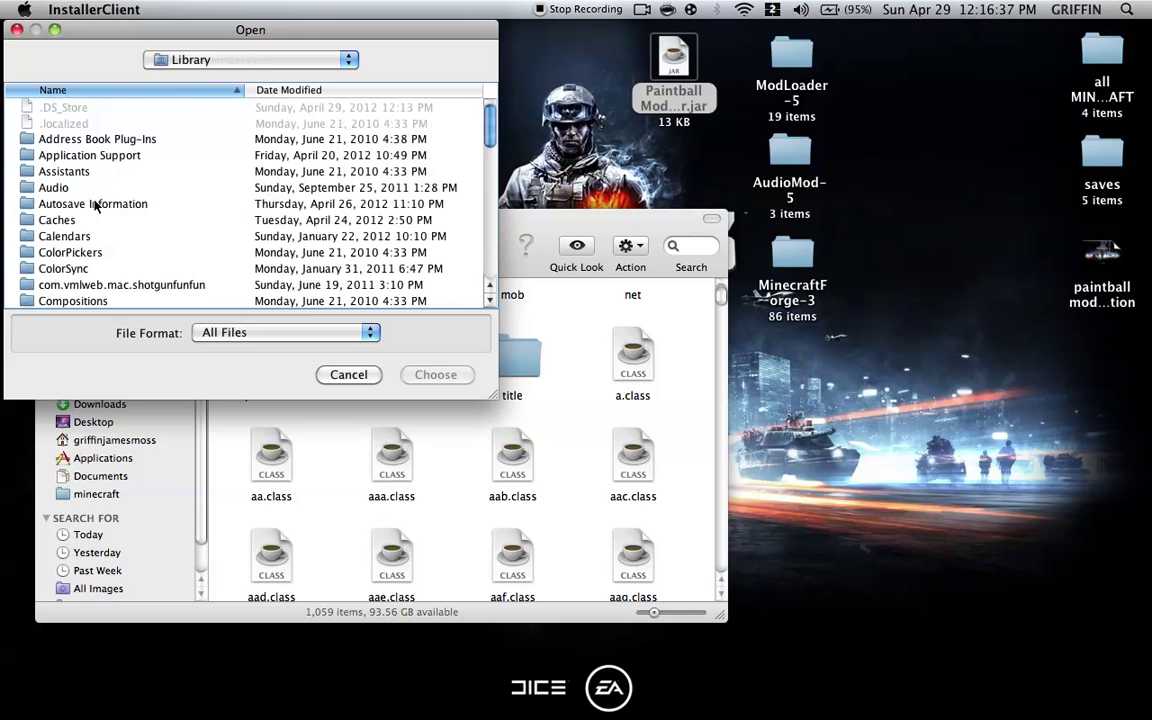
double_click(110, 155)
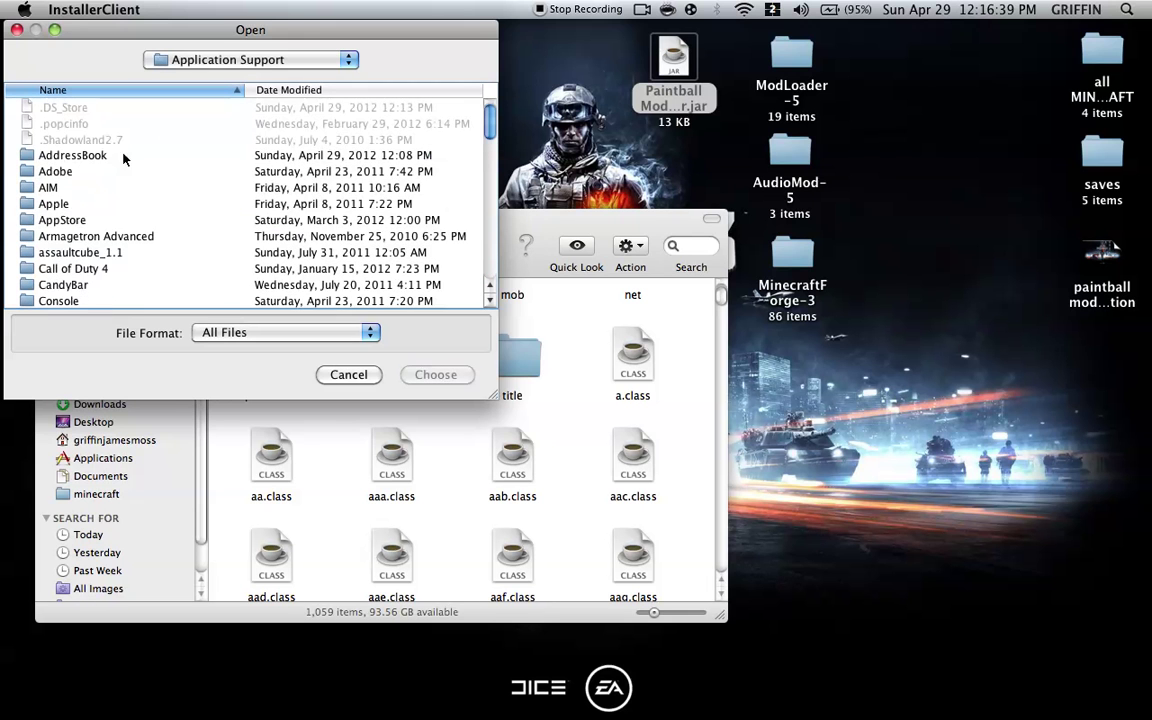
scroll(134, 164, "down", 4)
scroll(134, 164, "down", 2)
scroll(134, 164, "down", 1)
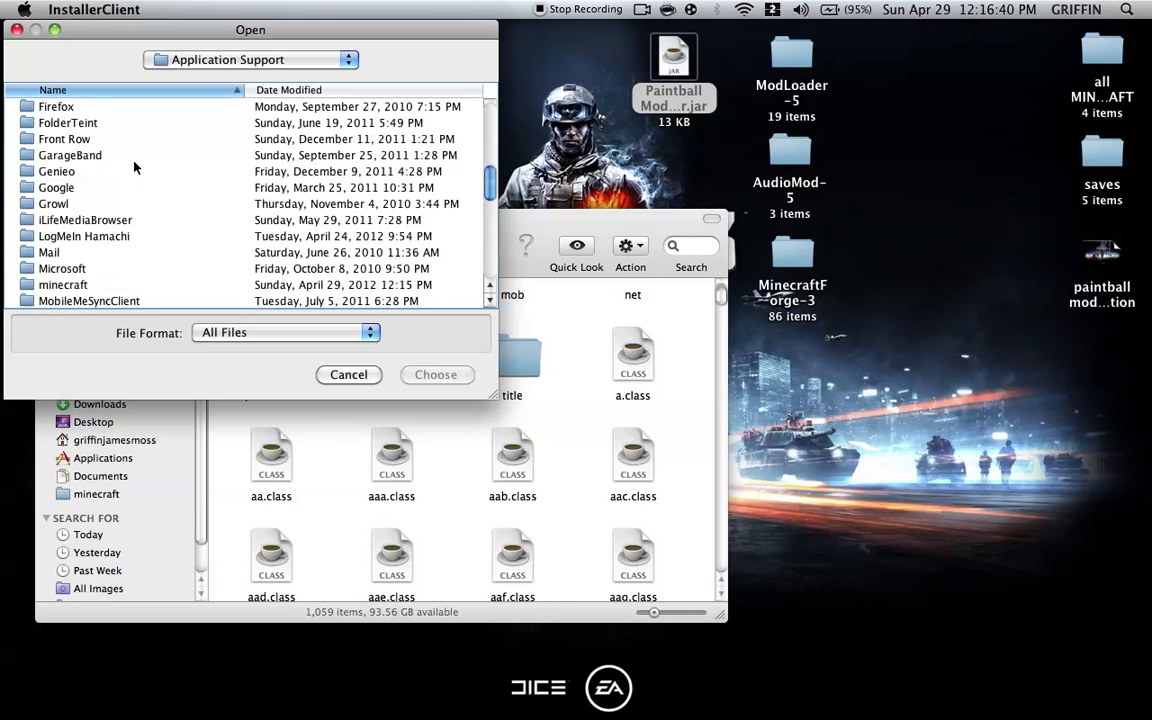
left_click(79, 284)
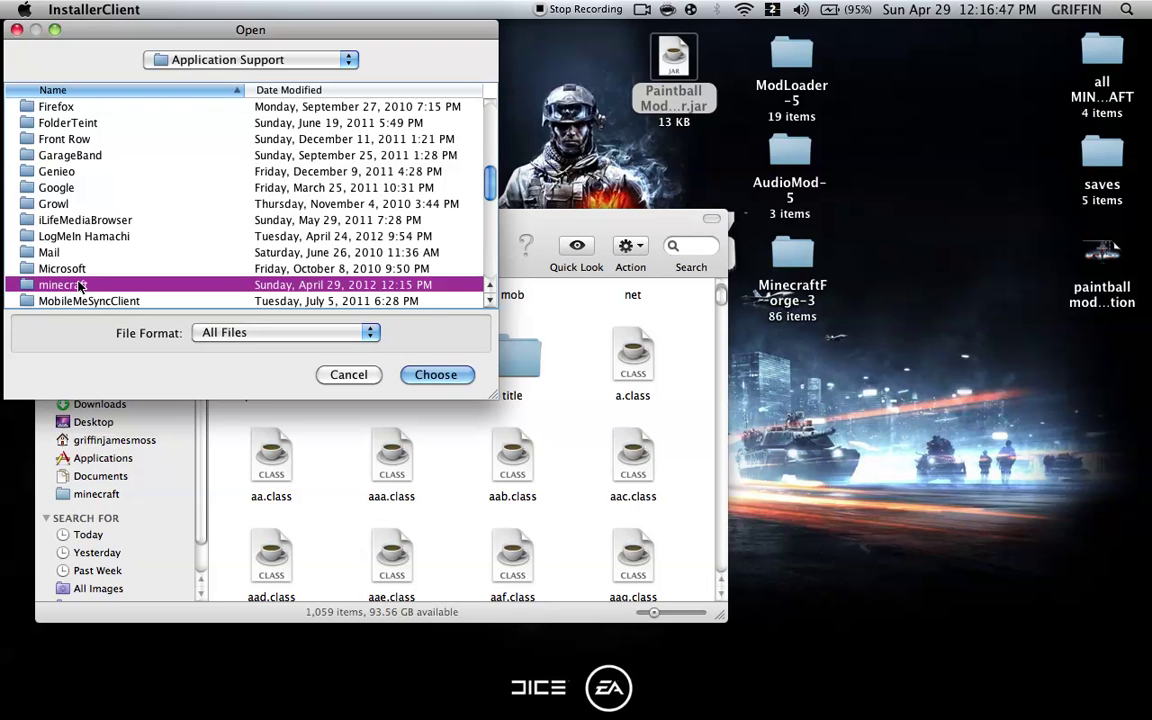
Step: Confirm the minecraft folder, install the Paintball Mod, dismiss the success message, and close the installer
left_click(448, 374)
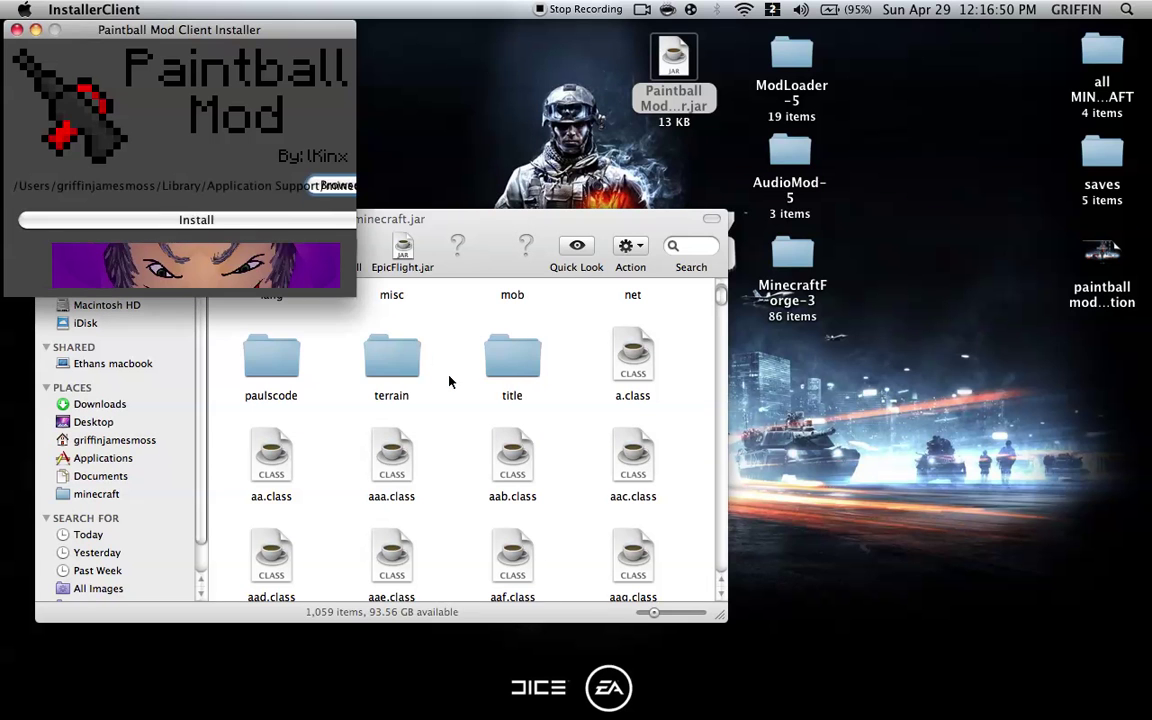
left_click(237, 222)
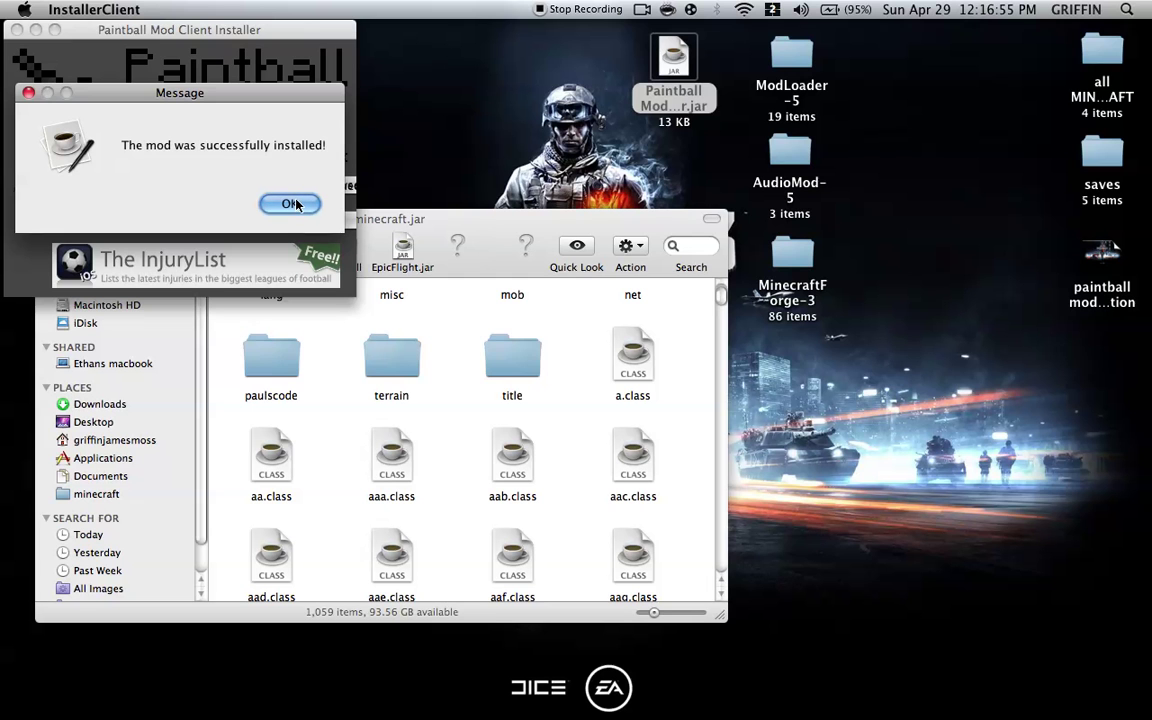
left_click(292, 204)
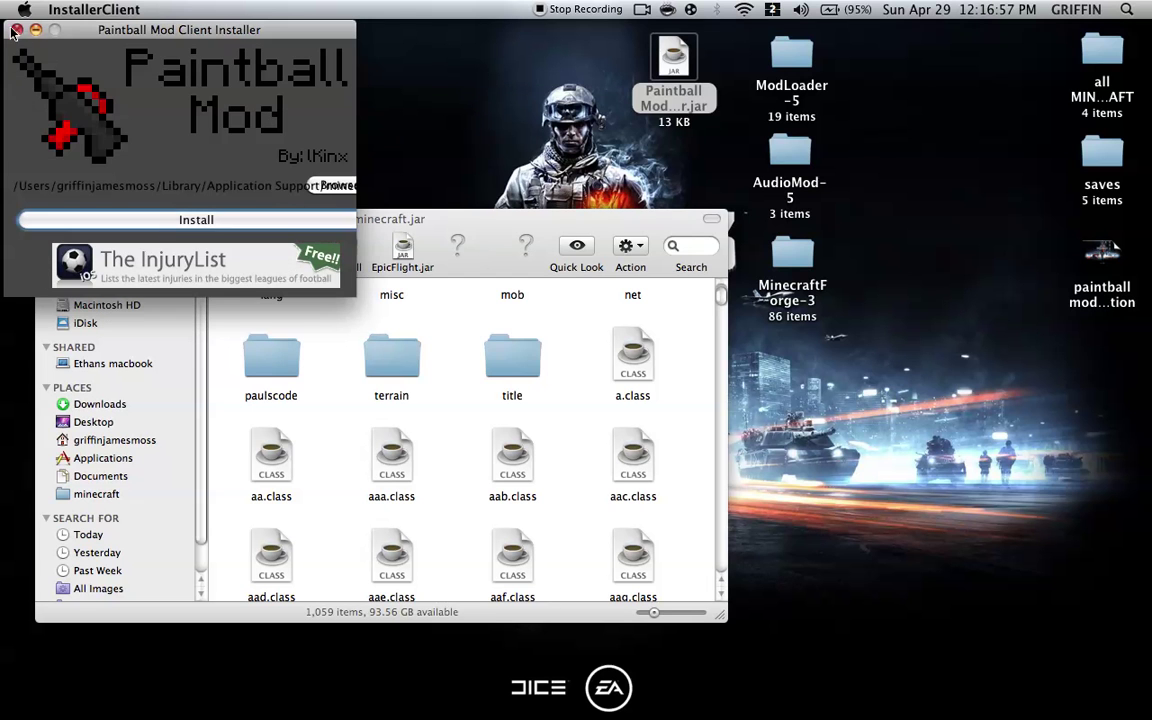
left_click(16, 29)
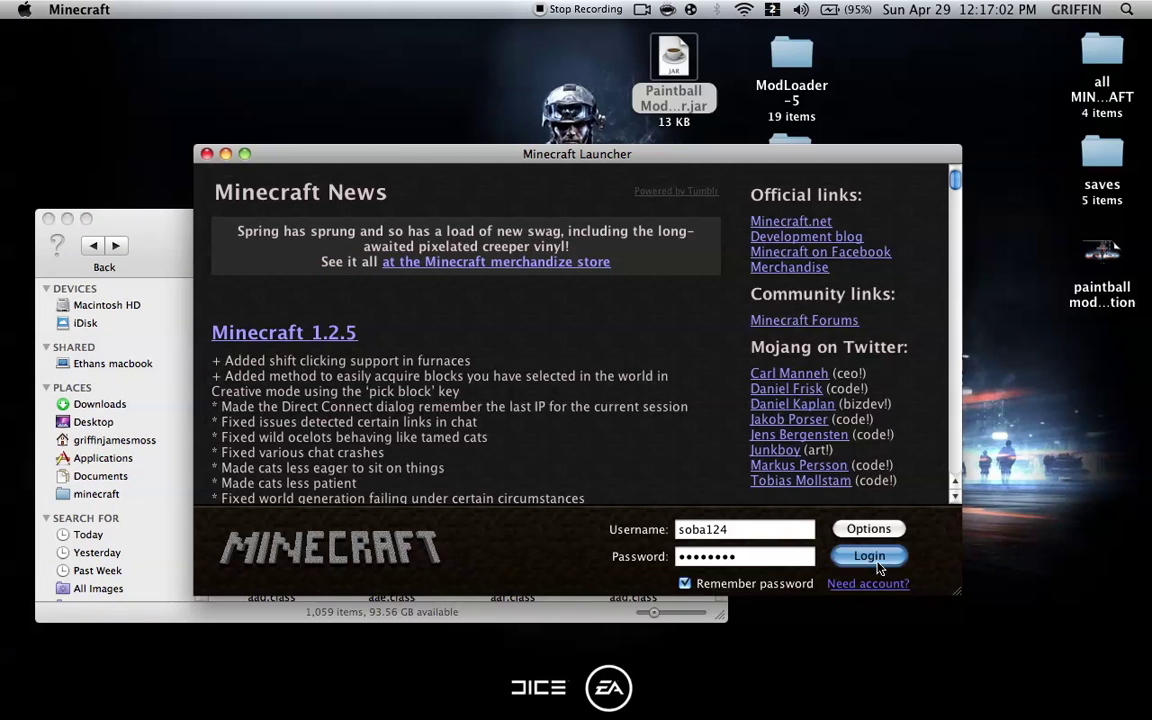
Step: Log in to reach the Minecraft 1.2.5 title screen, then close the game
left_click(876, 559)
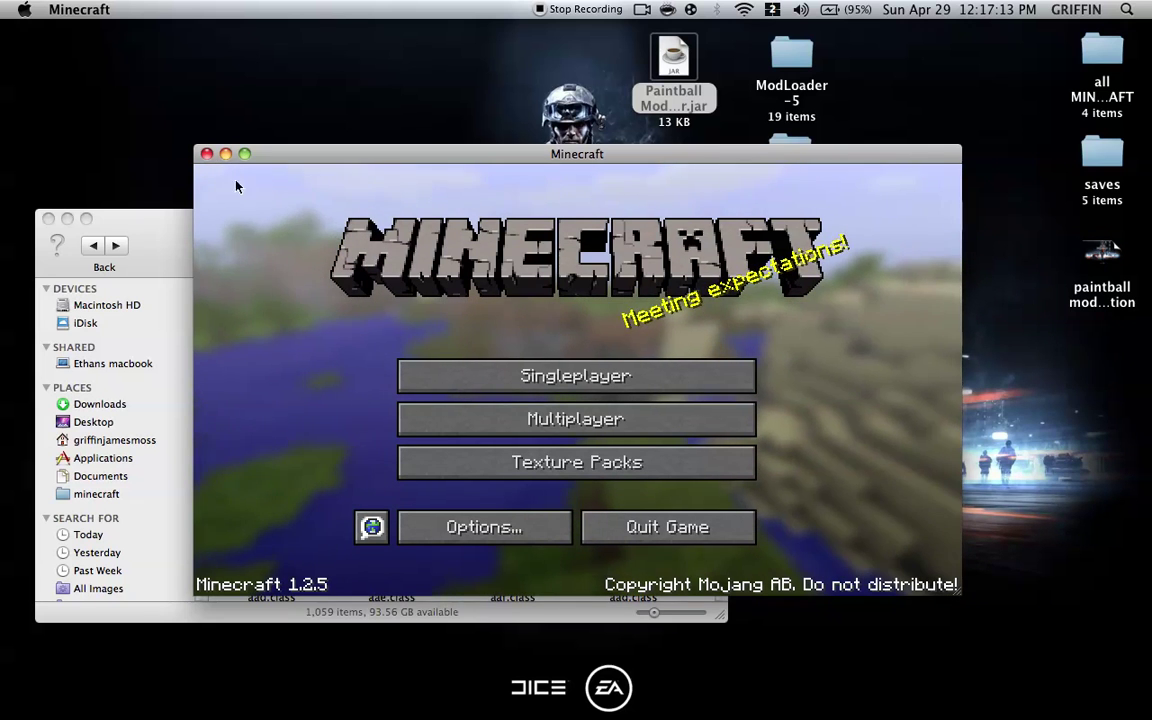
left_click(207, 153)
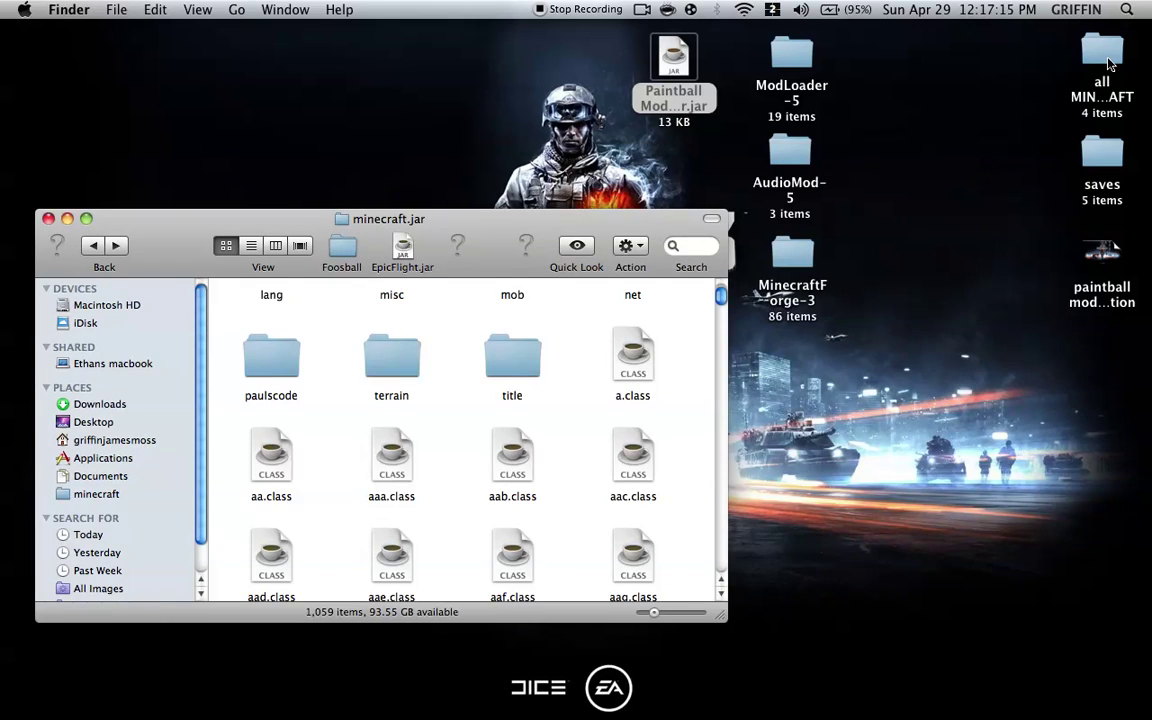
Step: Copy all 23 TooManyItems class files from all MINECRAFT > mc mods/tp into minecraft.jar, replacing gb.class
double_click(1104, 52)
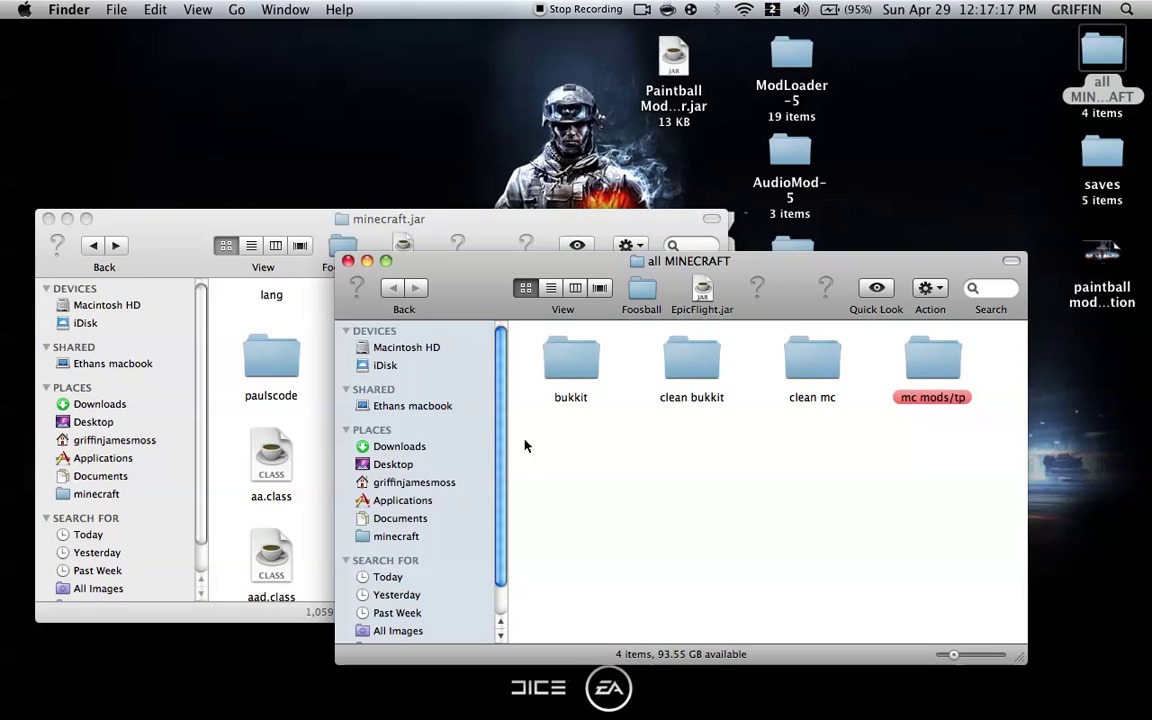
double_click(932, 362)
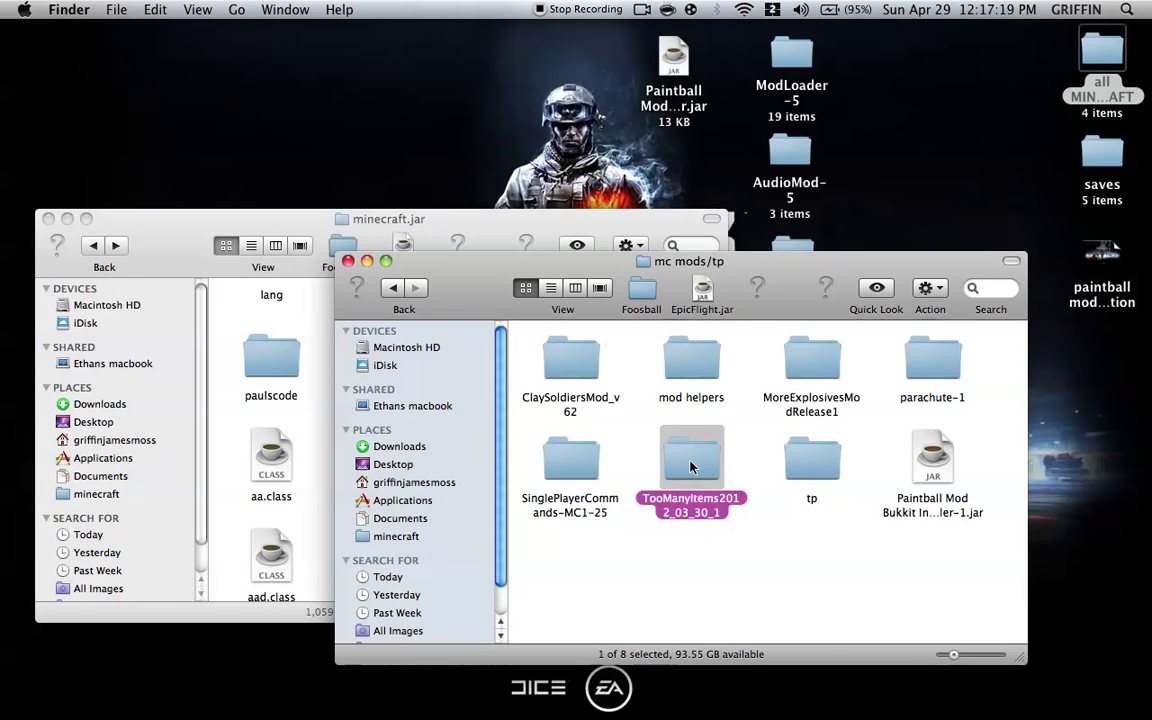
double_click(680, 450)
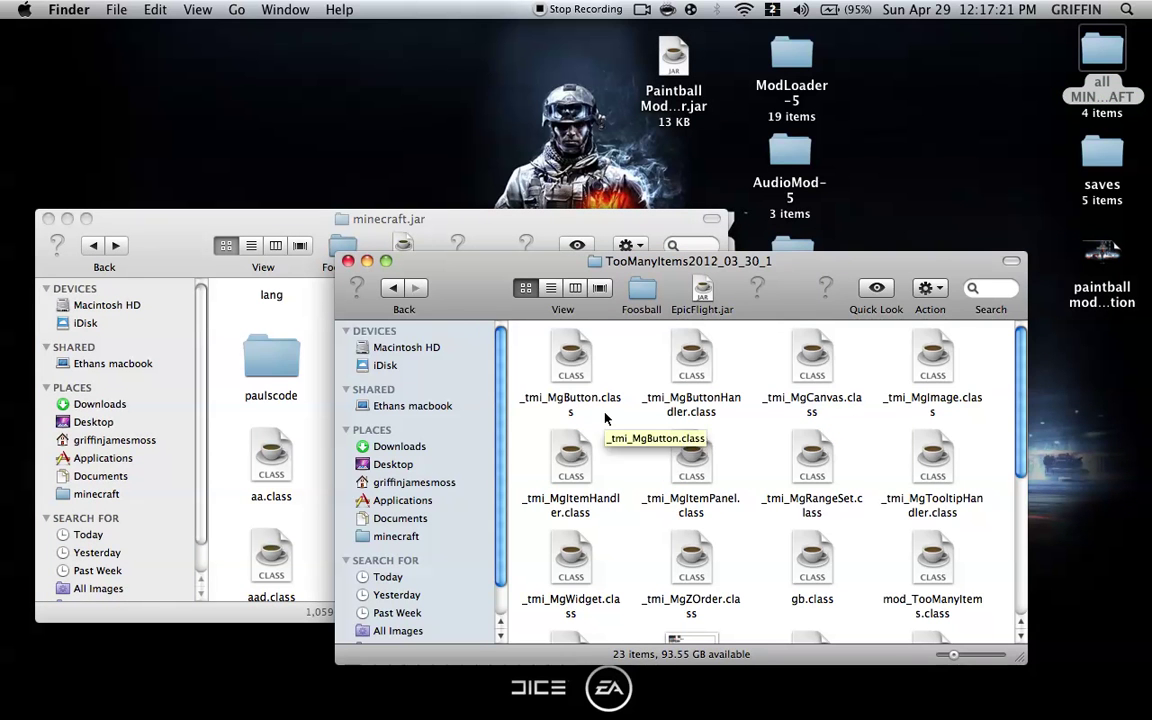
key("super+a")
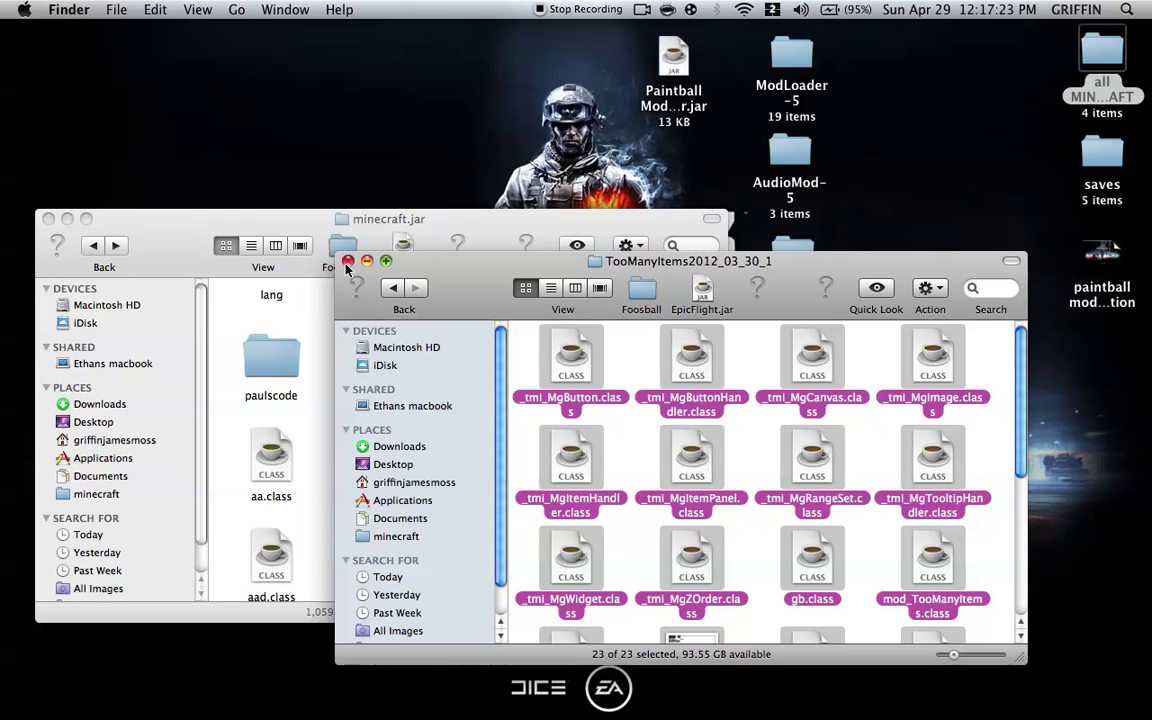
left_click(348, 261)
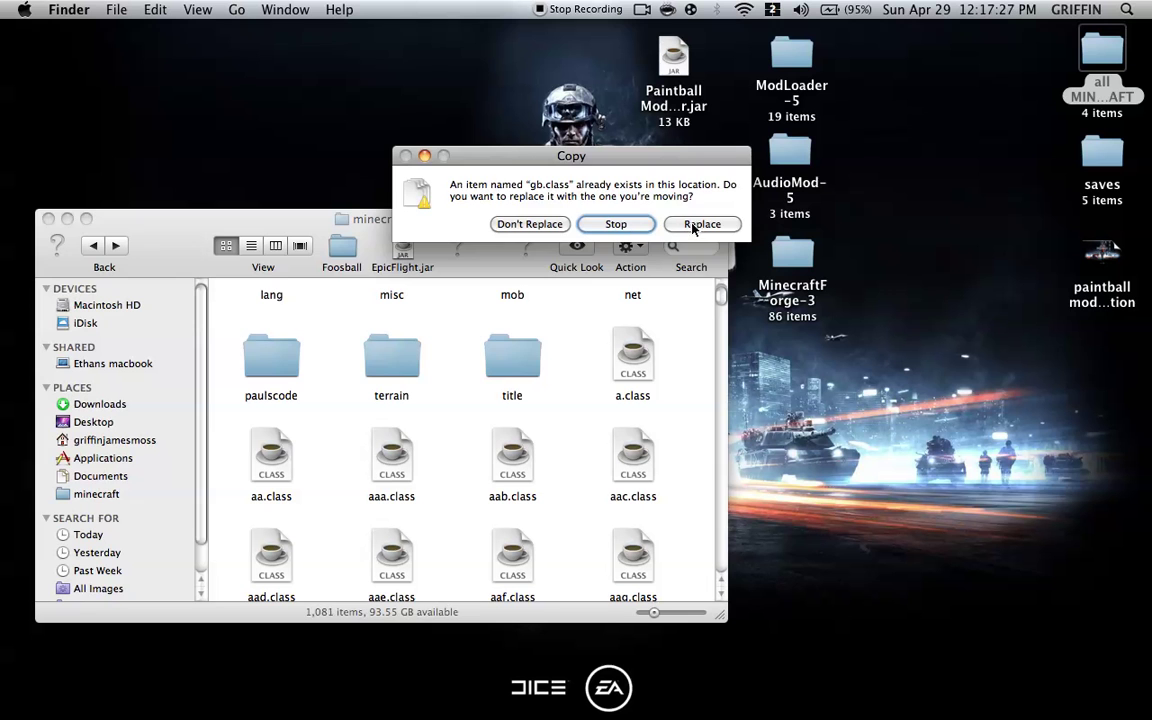
left_click(697, 228)
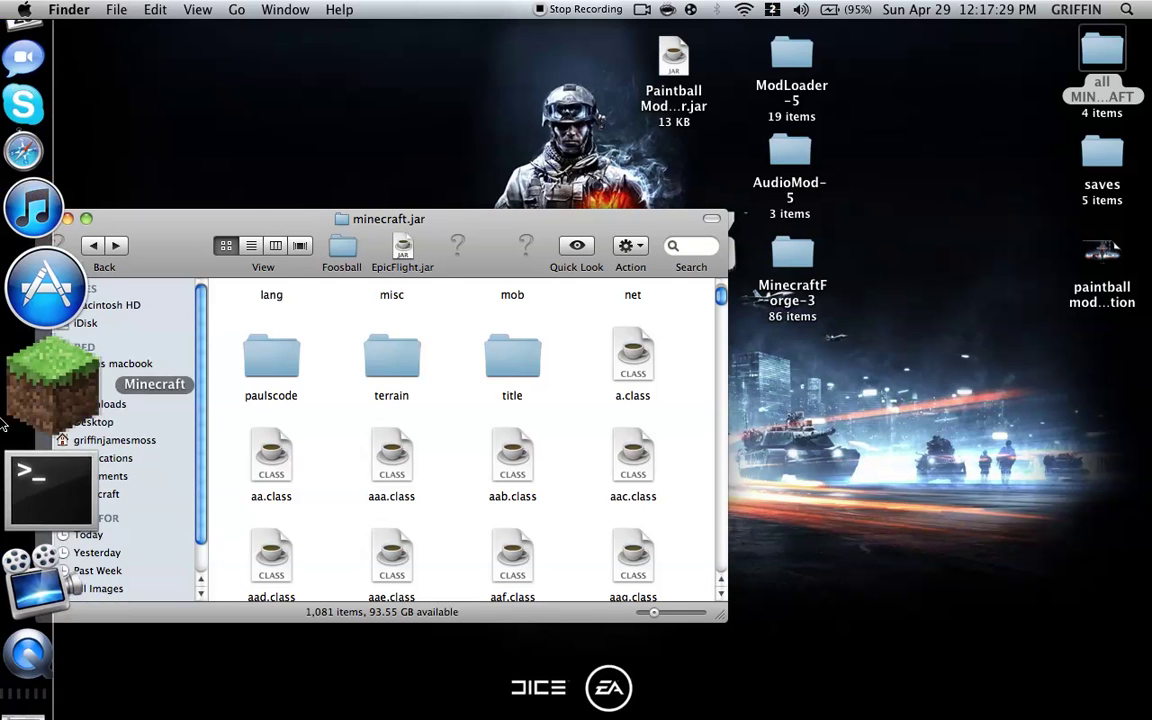
Step: Launch Minecraft, log in, and generate a new singleplayer world
left_click(28, 408)
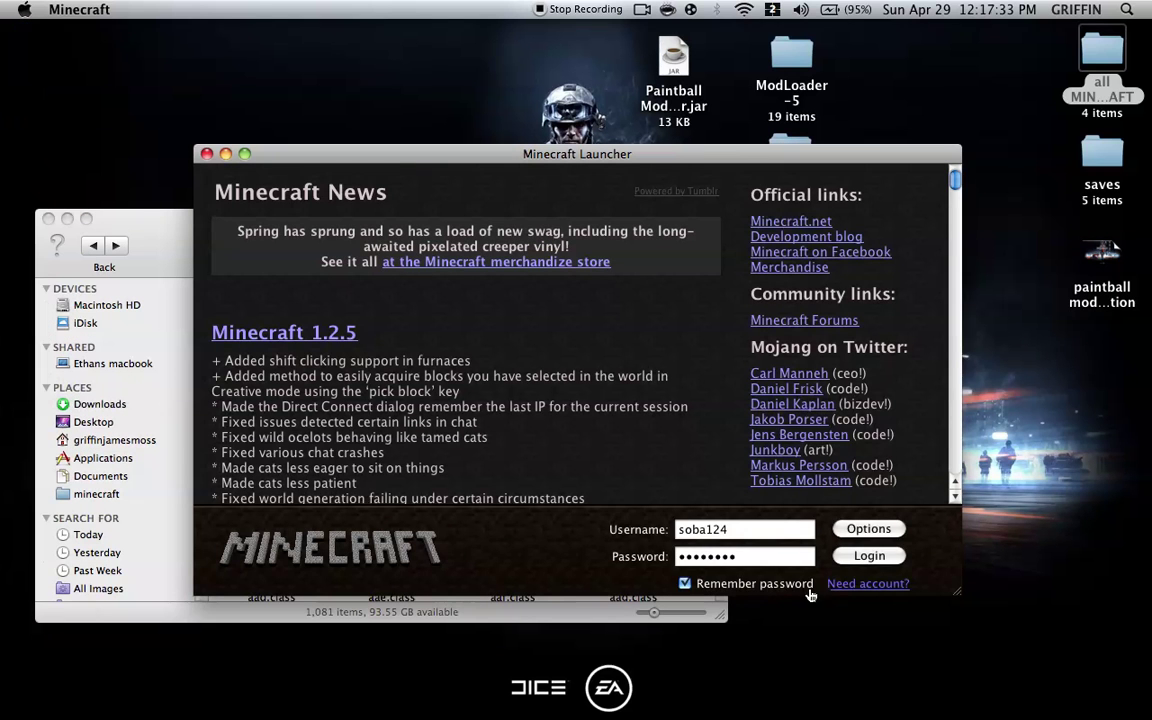
left_click(805, 511)
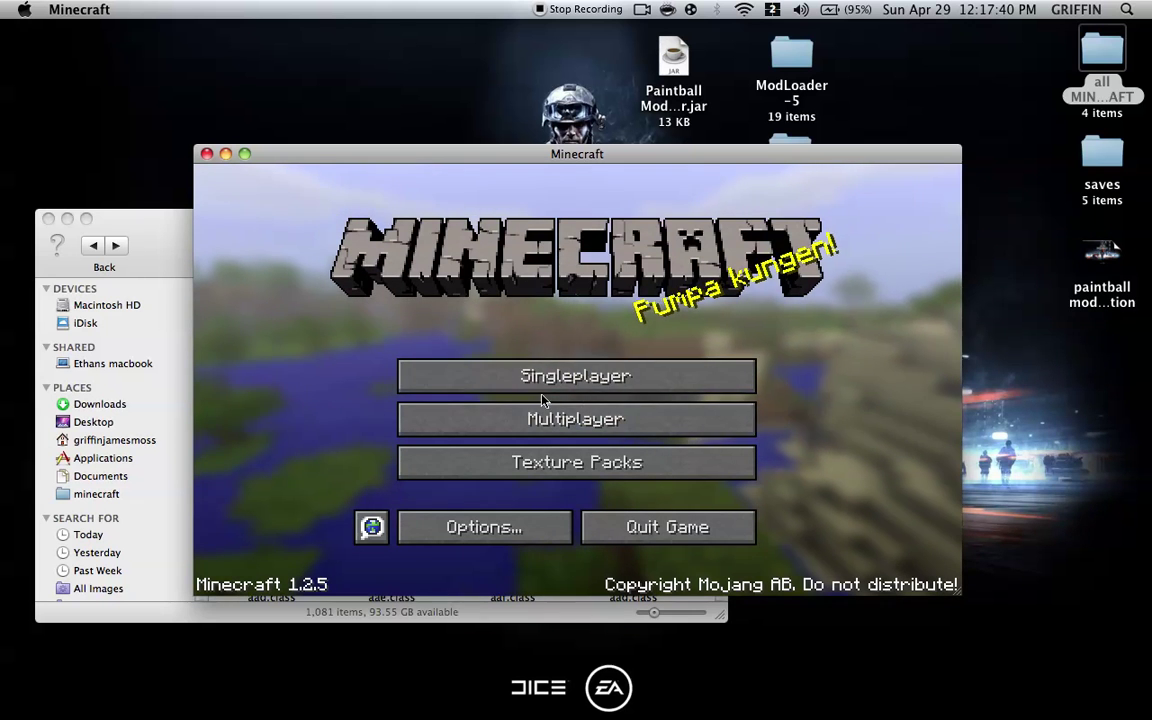
left_click(540, 377)
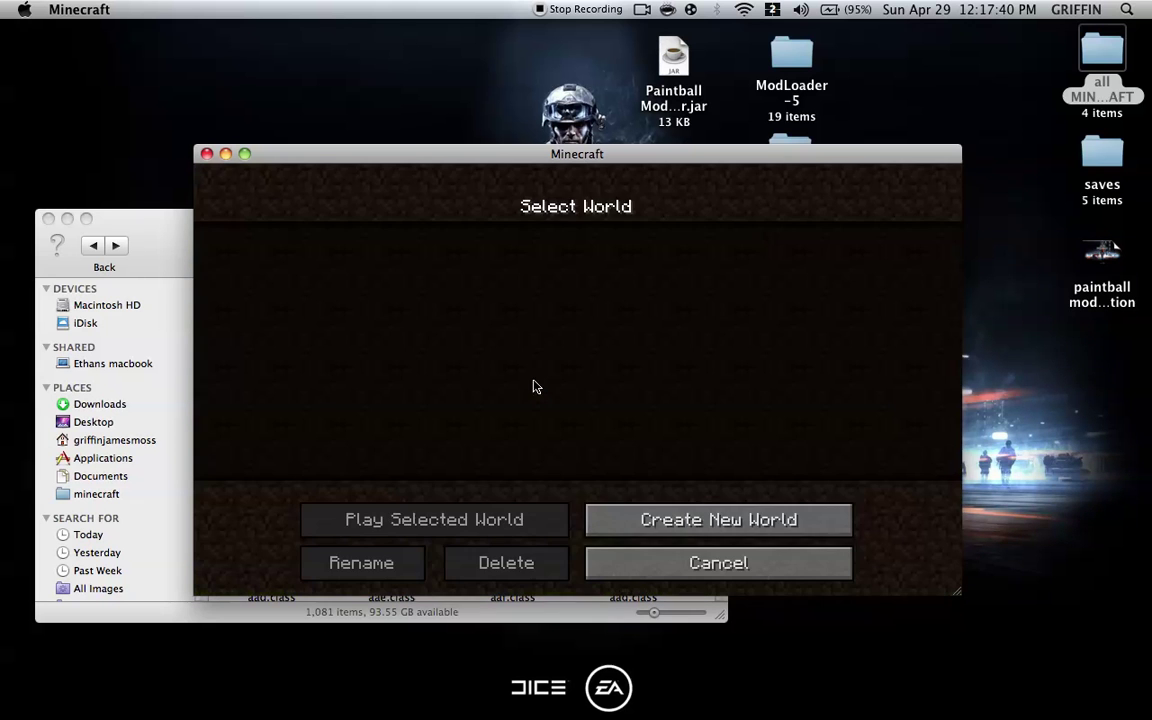
left_click(700, 512)
left_click(456, 557)
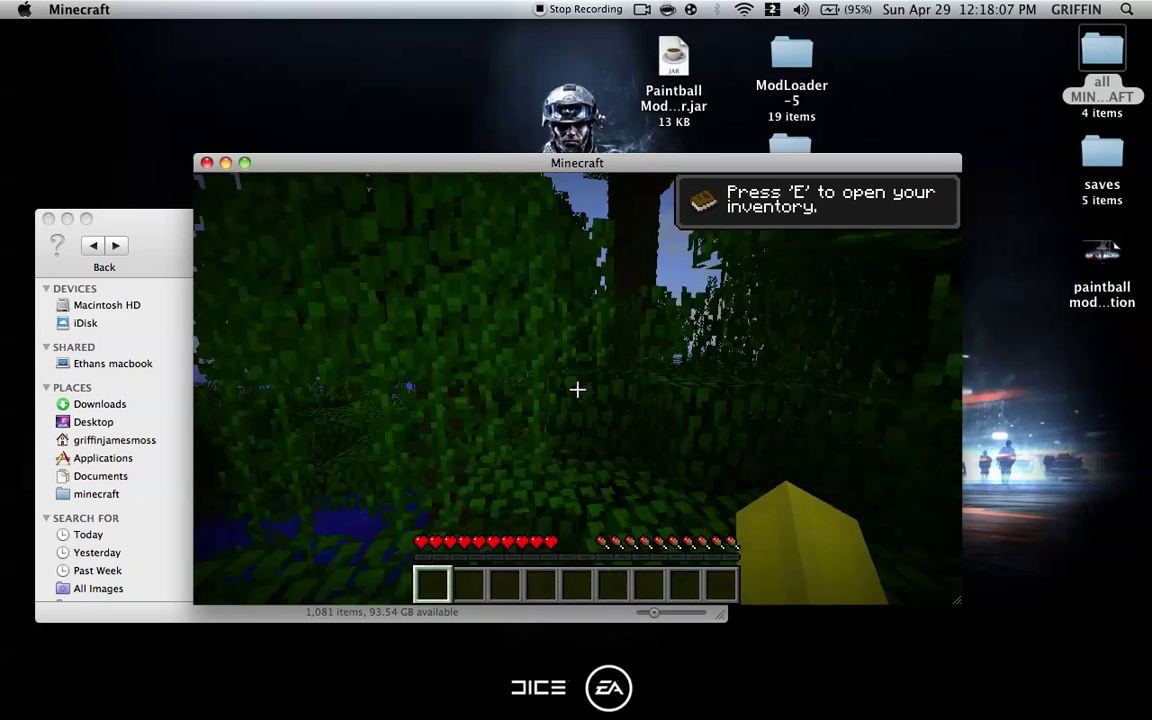
Step: Walk toward the tree and page the TooManyItems inventory list to the paintball items
key("w")
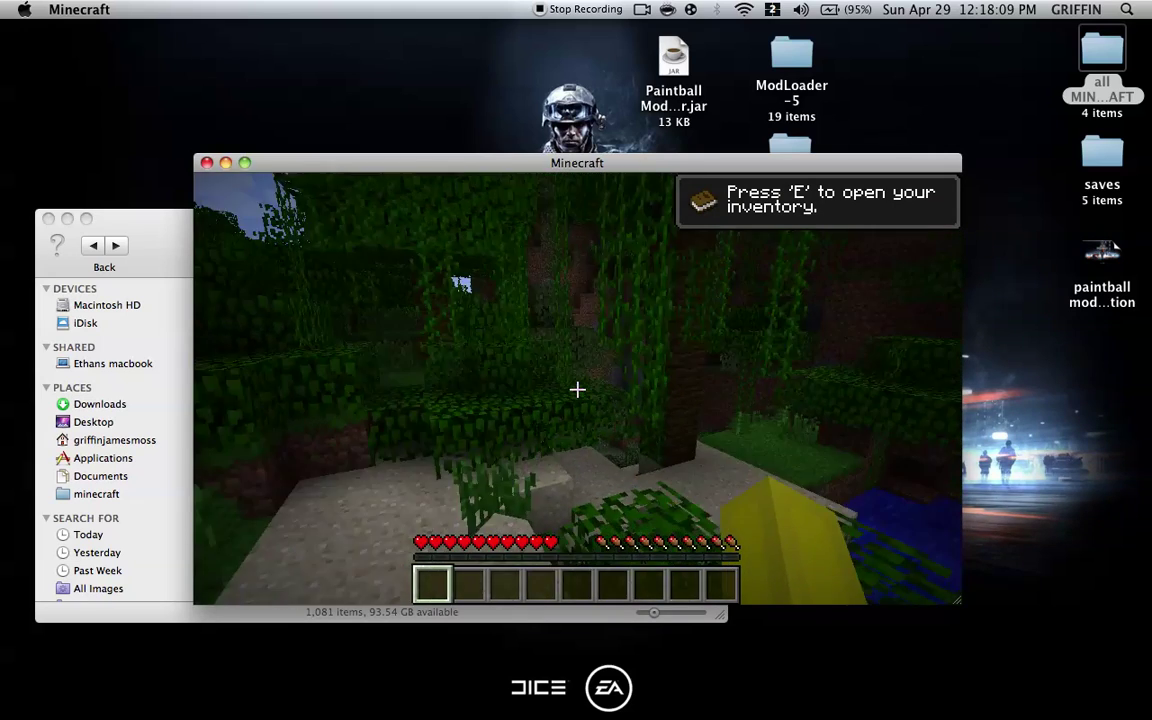
key("w")
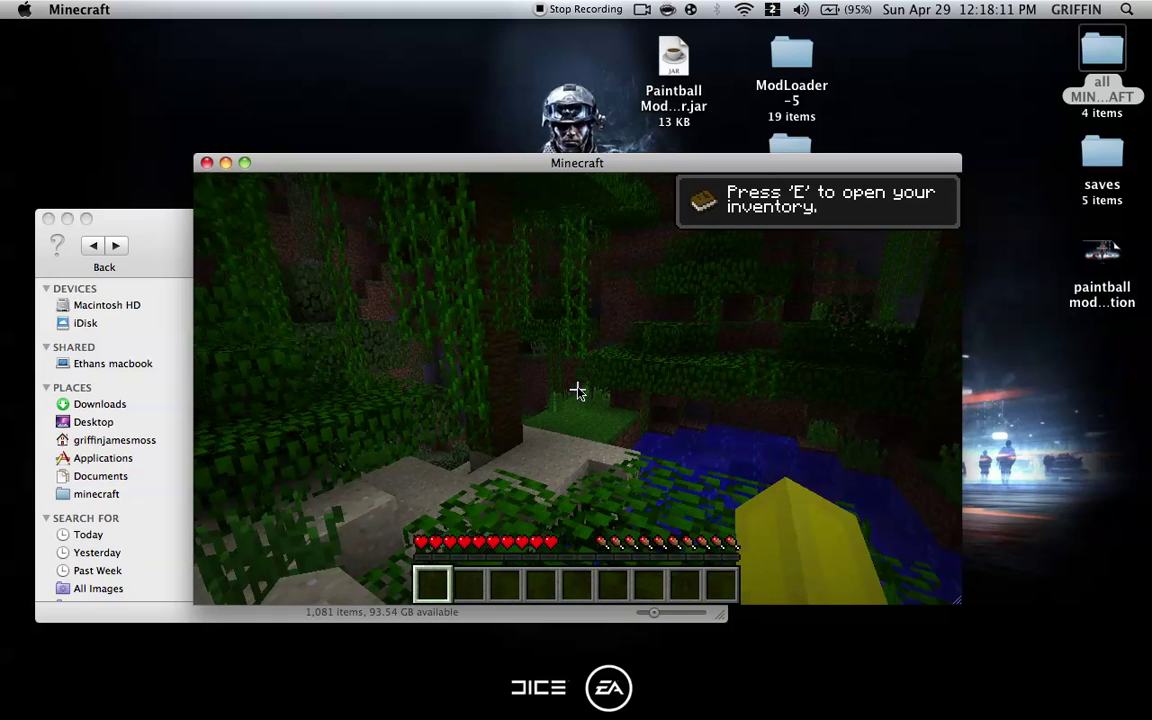
key("e")
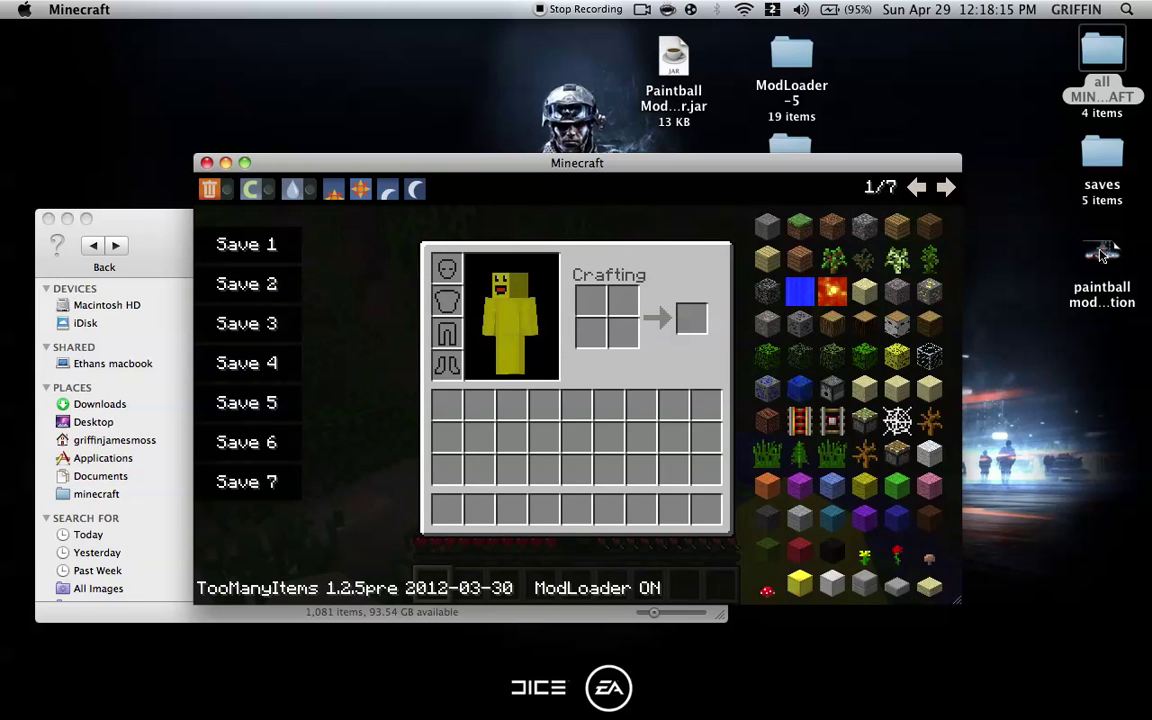
left_click(917, 188)
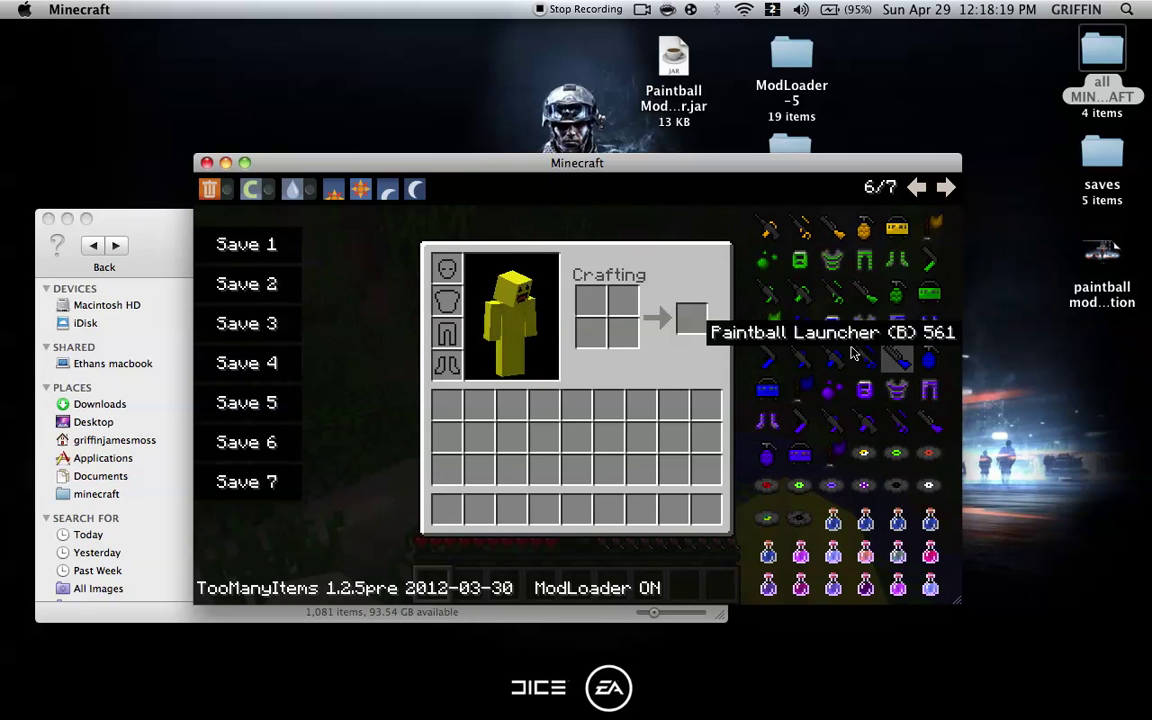
left_click(917, 188)
Step: Add paintball flag, shotgun, claymore and armour pieces to the hotbar, clear them, then pause
left_click(864, 498)
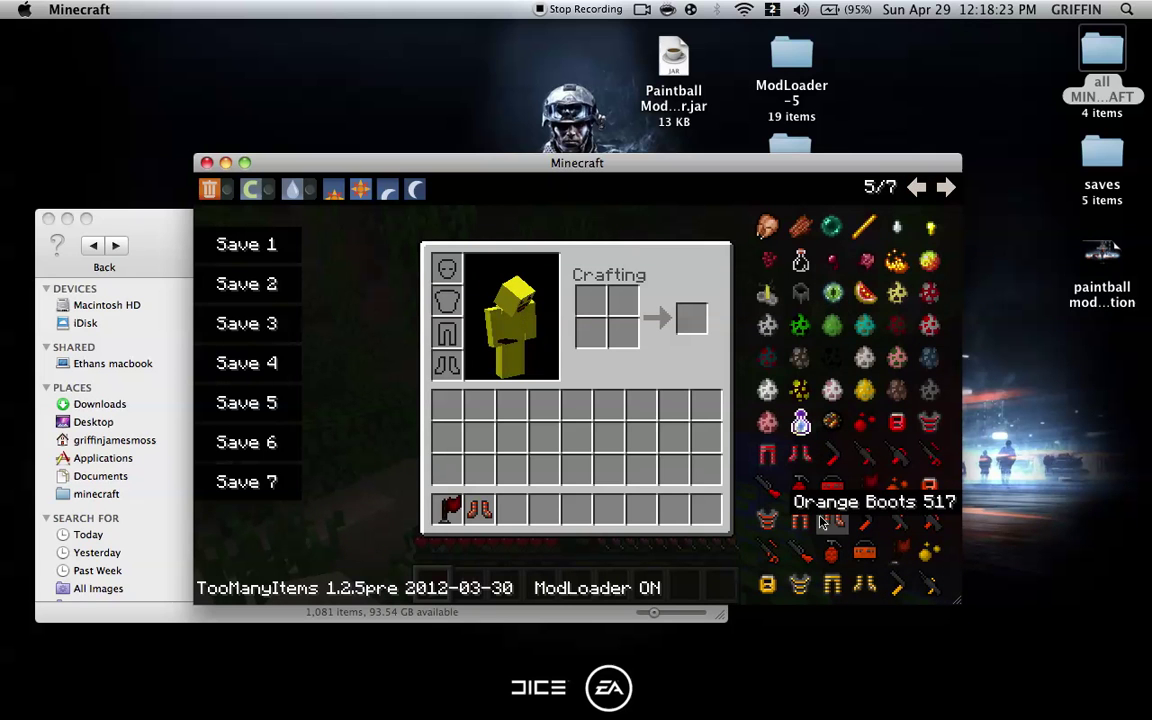
left_click(832, 518)
left_click(832, 487)
left_click(864, 518)
left_click(776, 578)
left_click(800, 507)
left_click(285, 195, "shift")
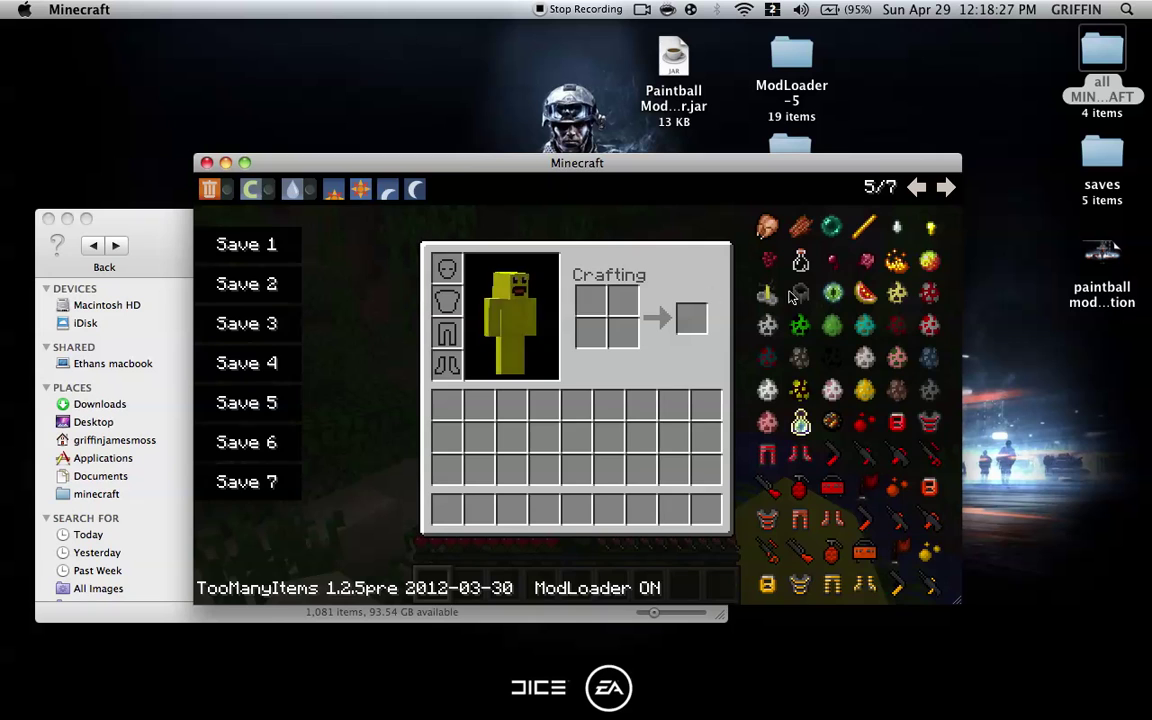
key("e")
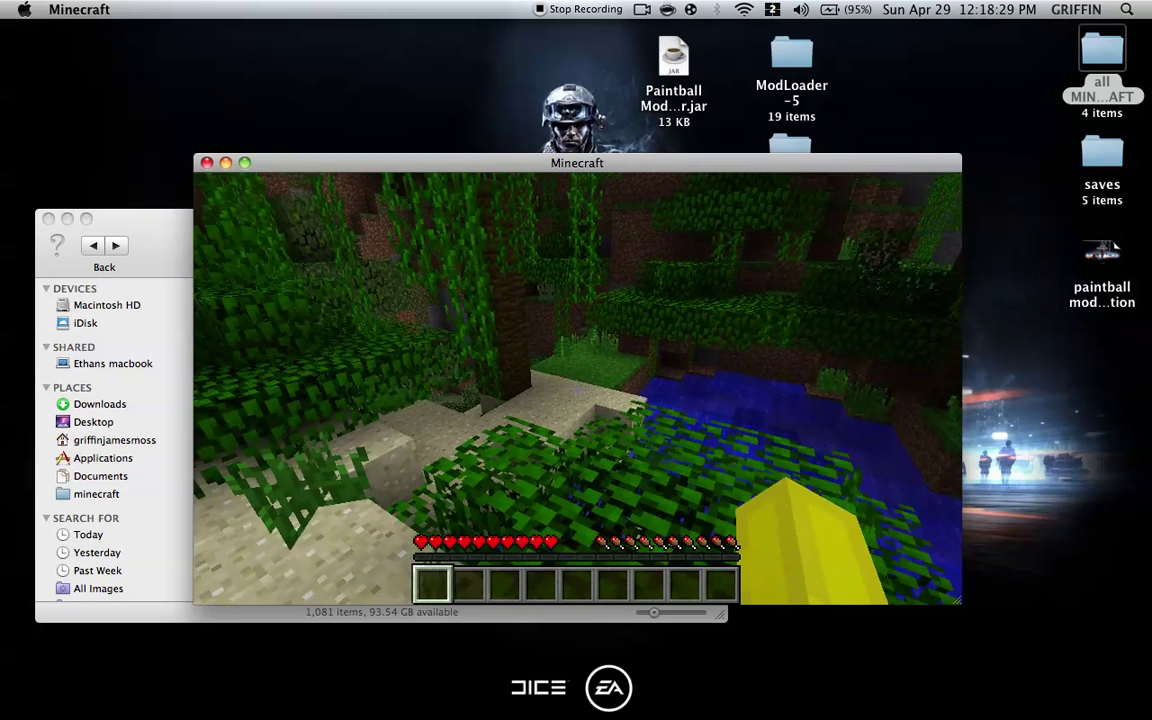
key("Escape")
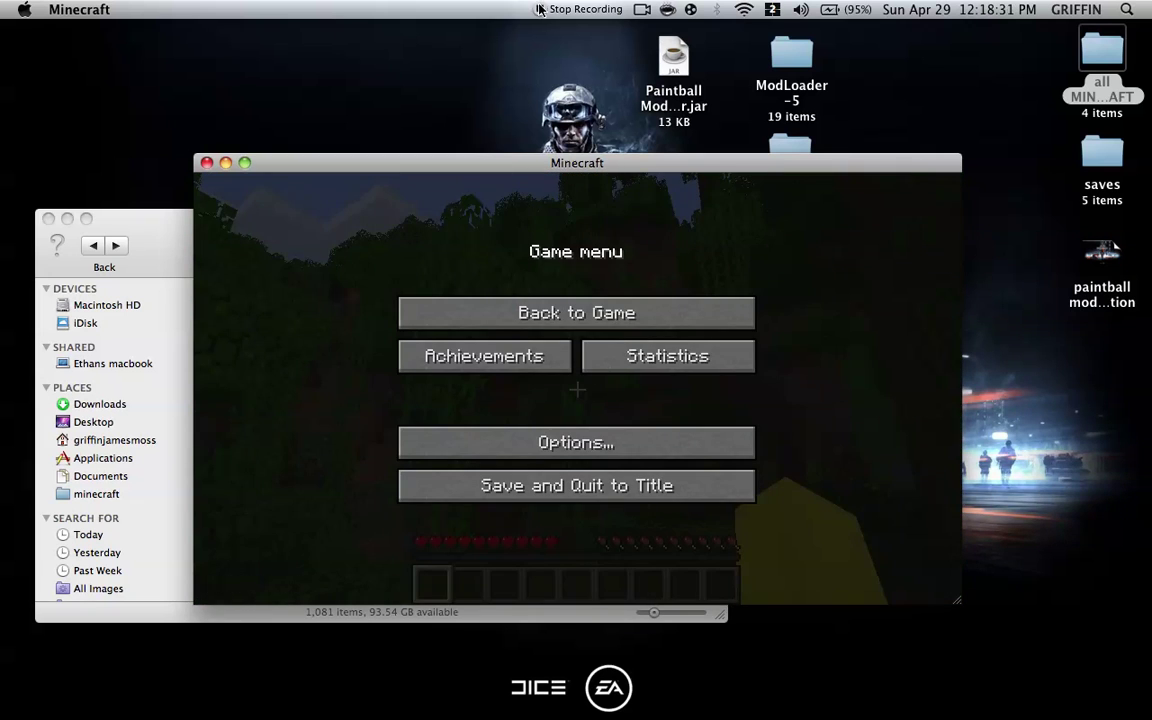